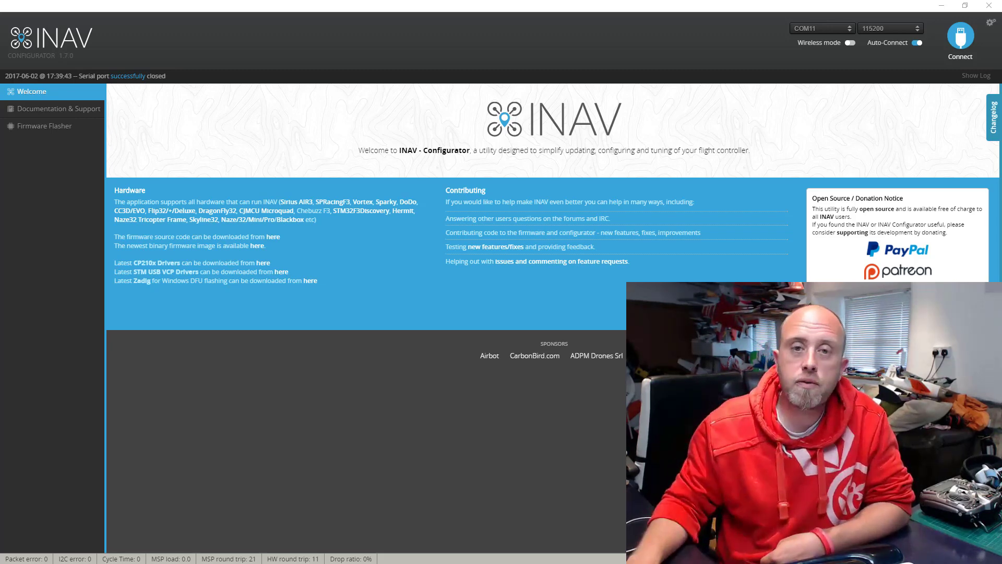
Connect to the flight controller on COM11, viewing the Receiver page before opening the Modes page
click(959, 47)
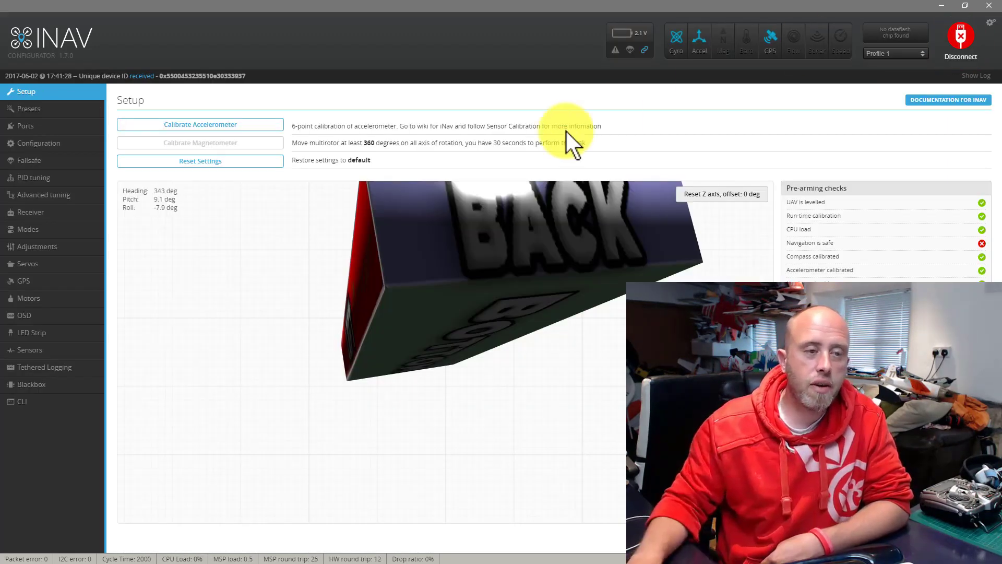
click(67, 215)
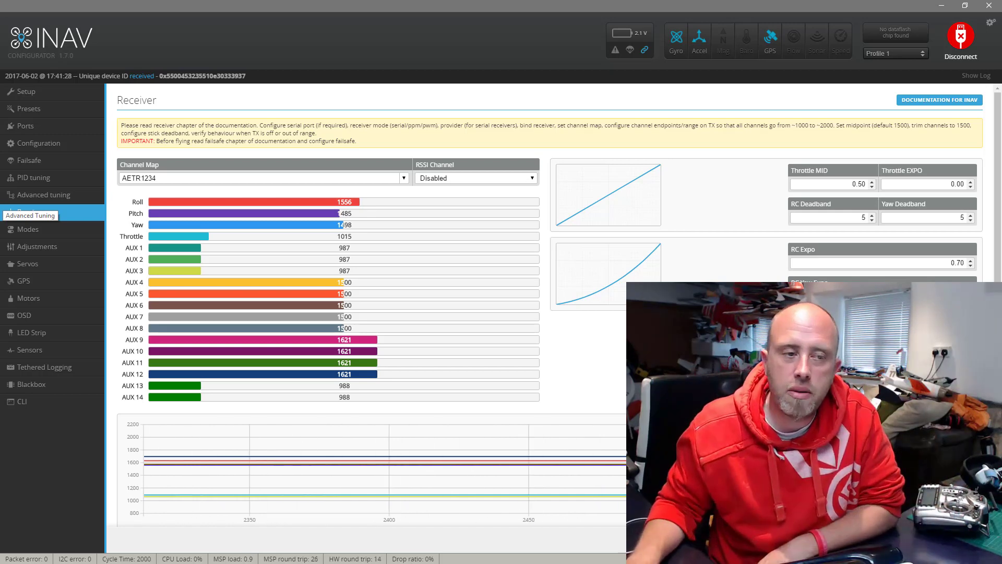
click(32, 229)
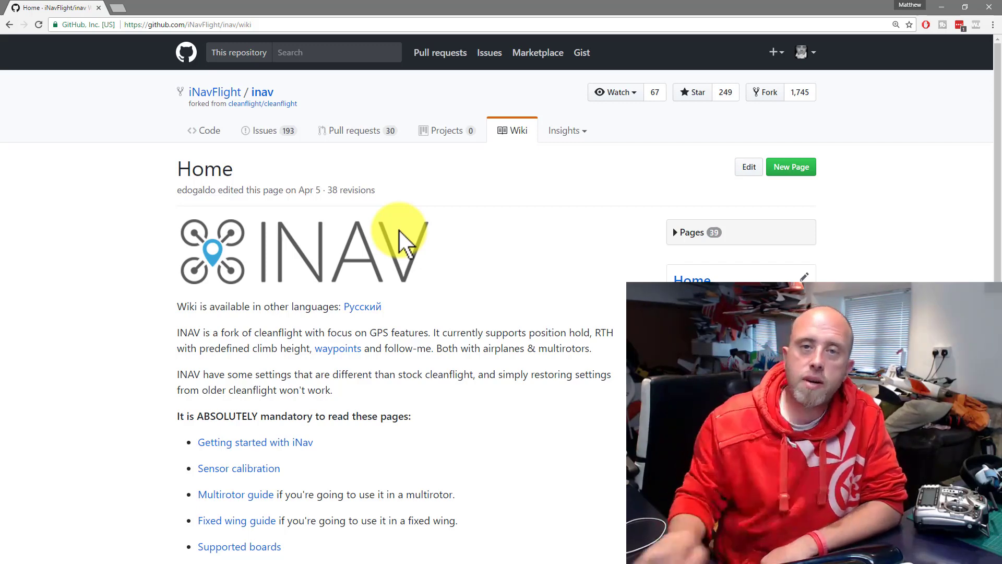
Switch to the iNav GitHub wiki in the browser and open its Flight modes page
scroll(506, 310, down, 2)
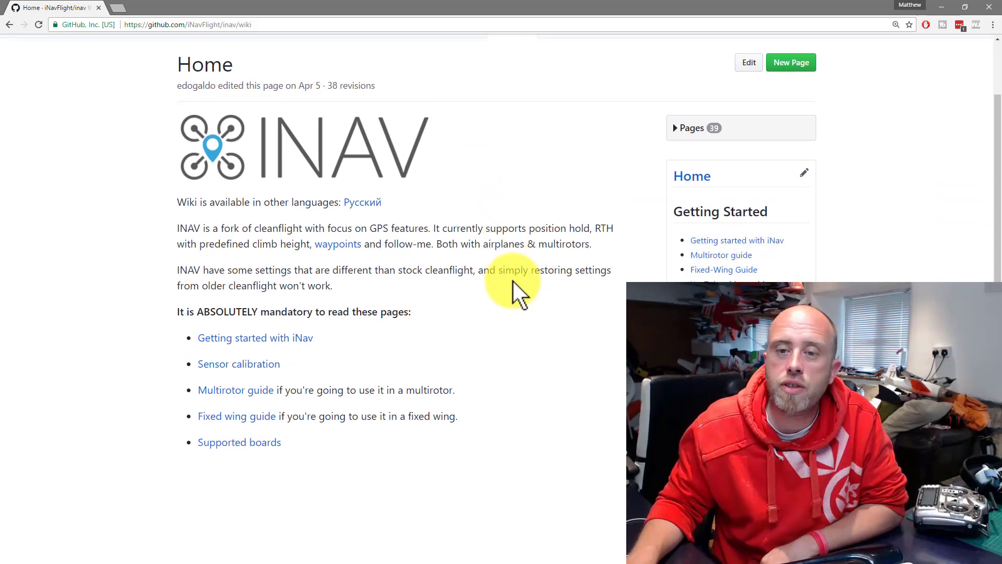
scroll(500, 277, up, 2)
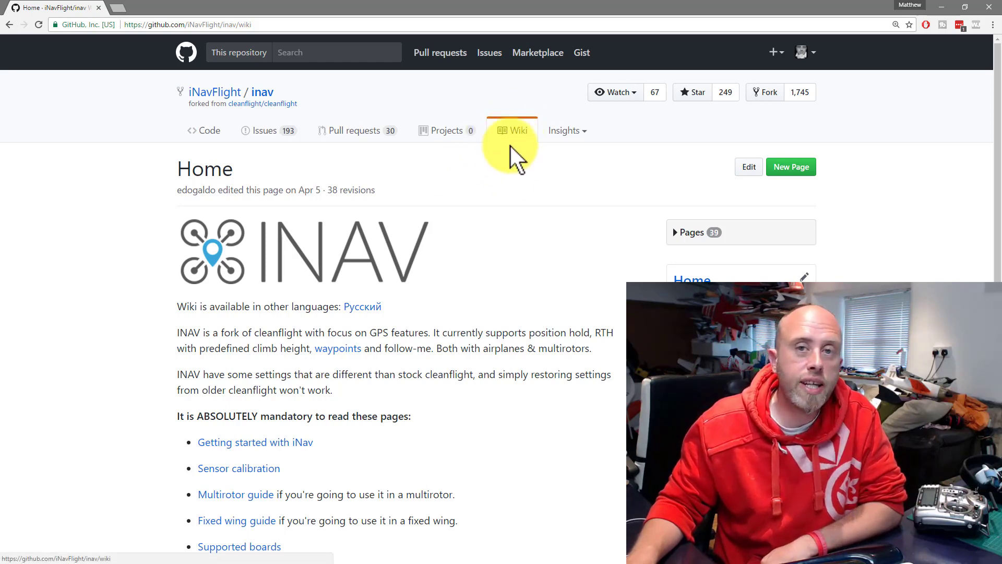
scroll(525, 218, down, 6)
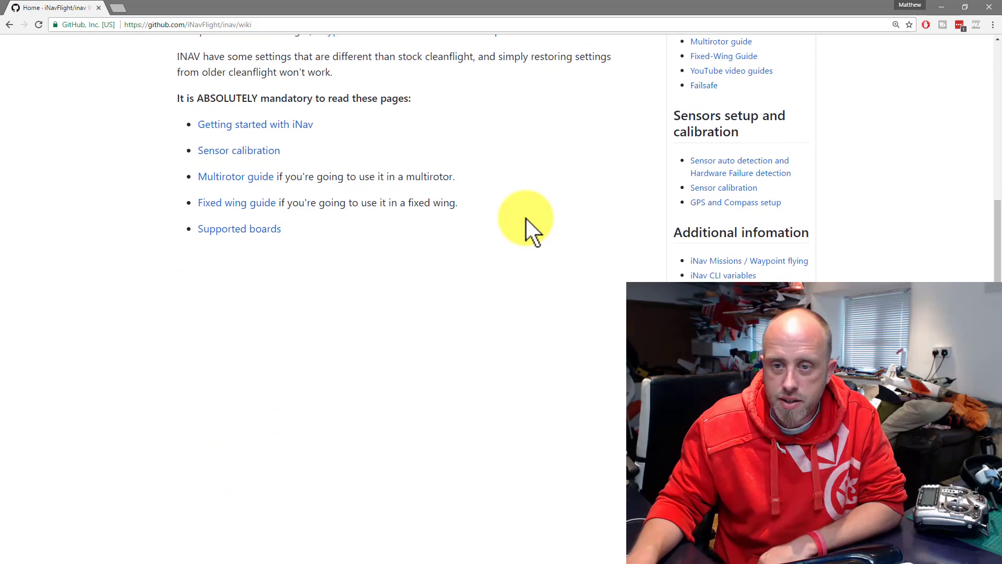
scroll(525, 218, down, 1)
scroll(525, 218, down, 2)
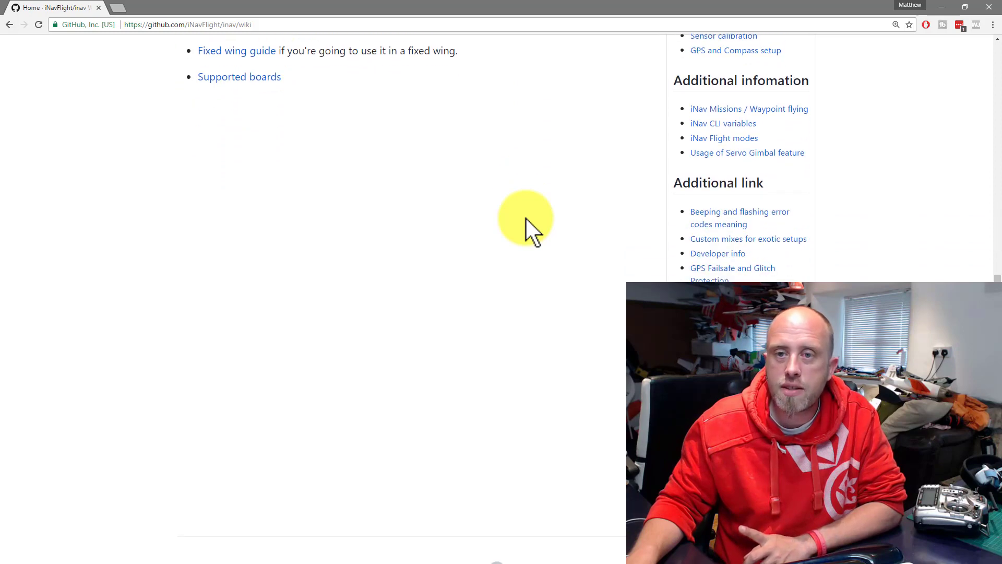
scroll(525, 218, down, 1)
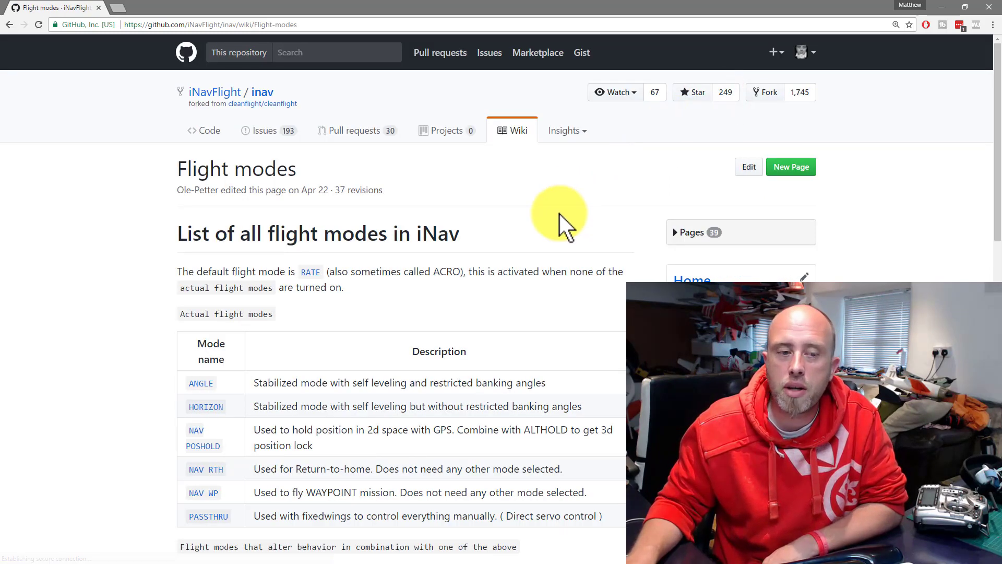
Examine the tables of actual flight modes and the modes that alter behavior in combination with them
scroll(559, 214, down, 4)
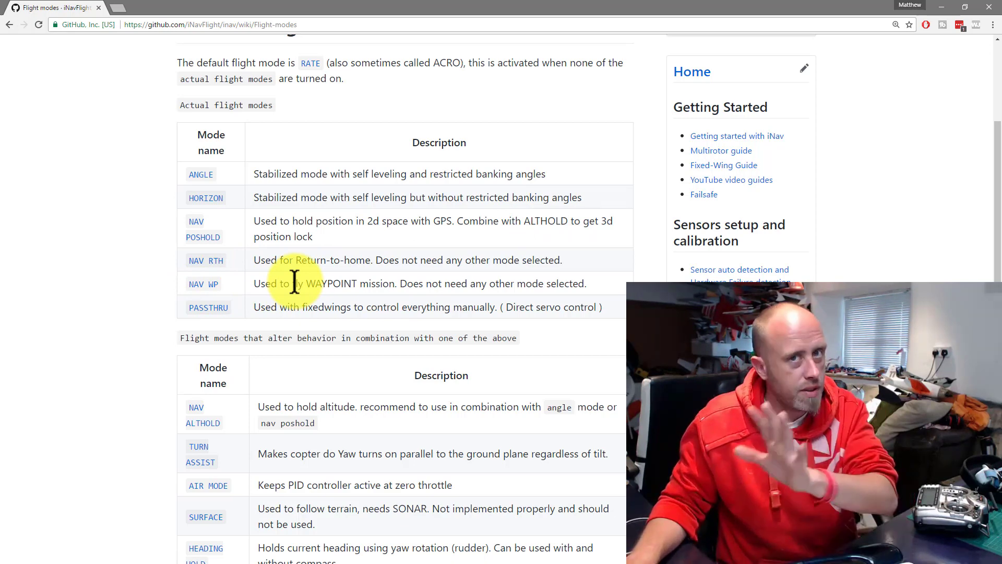
scroll(366, 254, down, 1)
scroll(388, 256, down, 1)
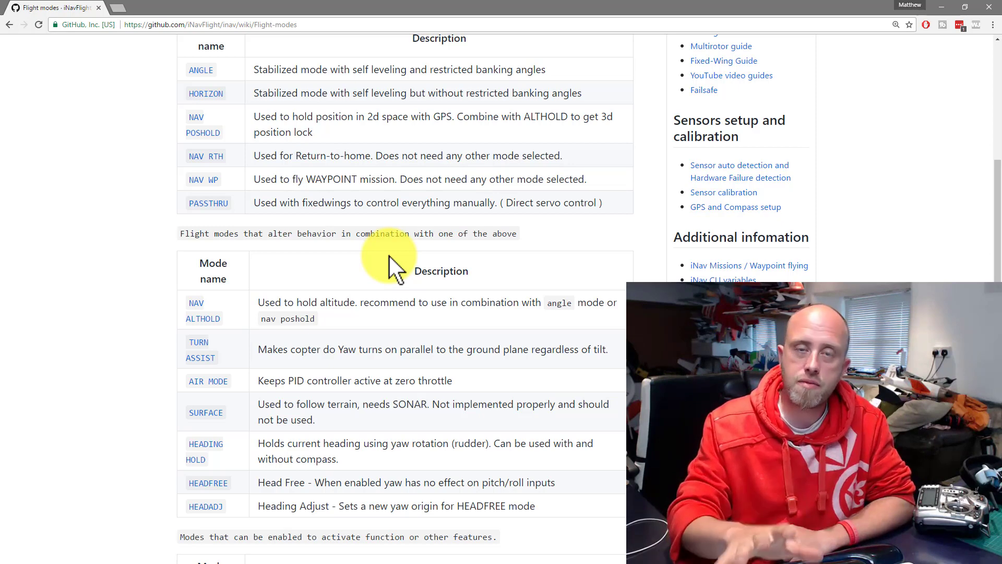
scroll(242, 303, down, 1)
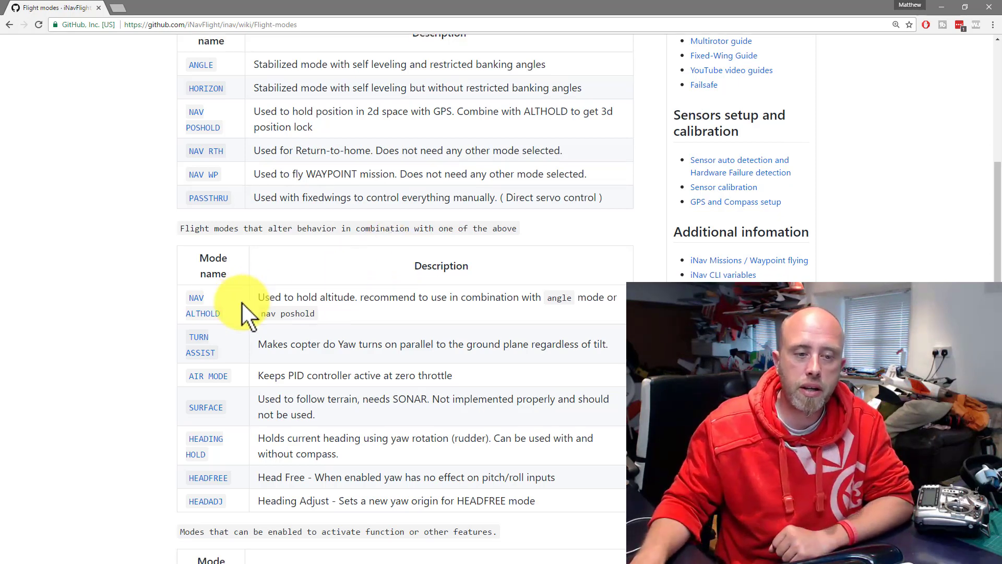
scroll(242, 303, up, 2)
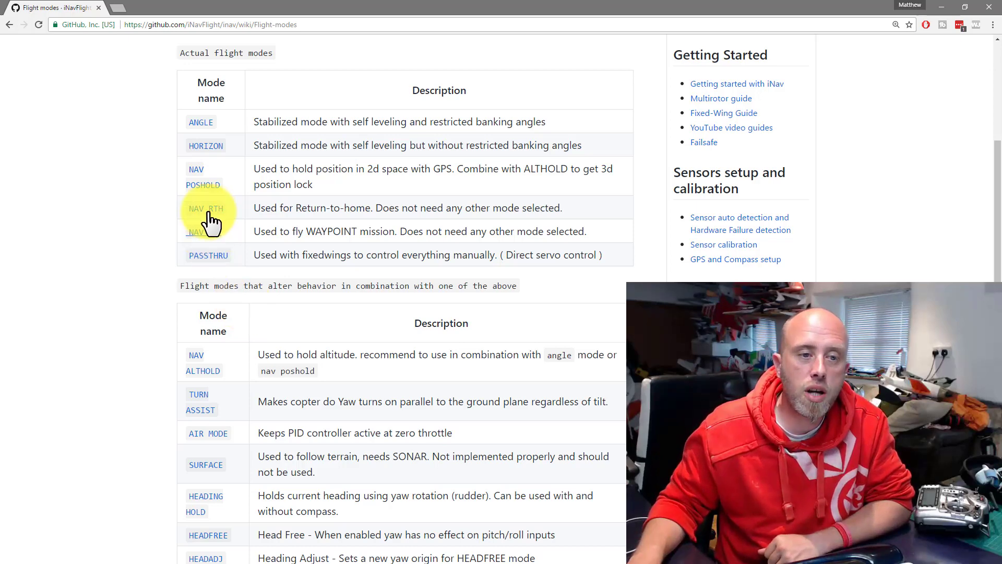
Open the HORIZON mode description in the wiki and read it along with the neighbouring mode entries
click(206, 146)
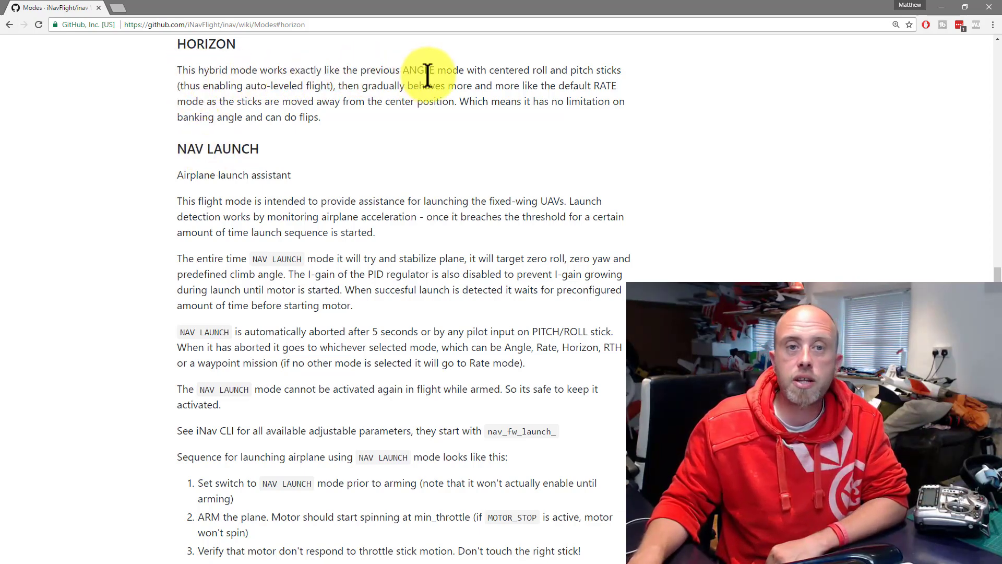
scroll(452, 90, up, 8)
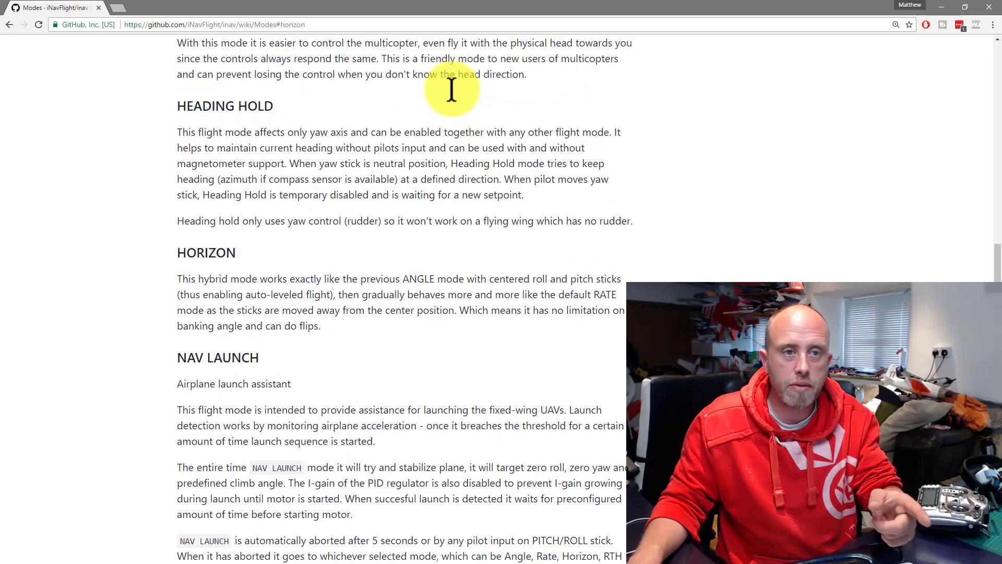
scroll(452, 90, down, 3)
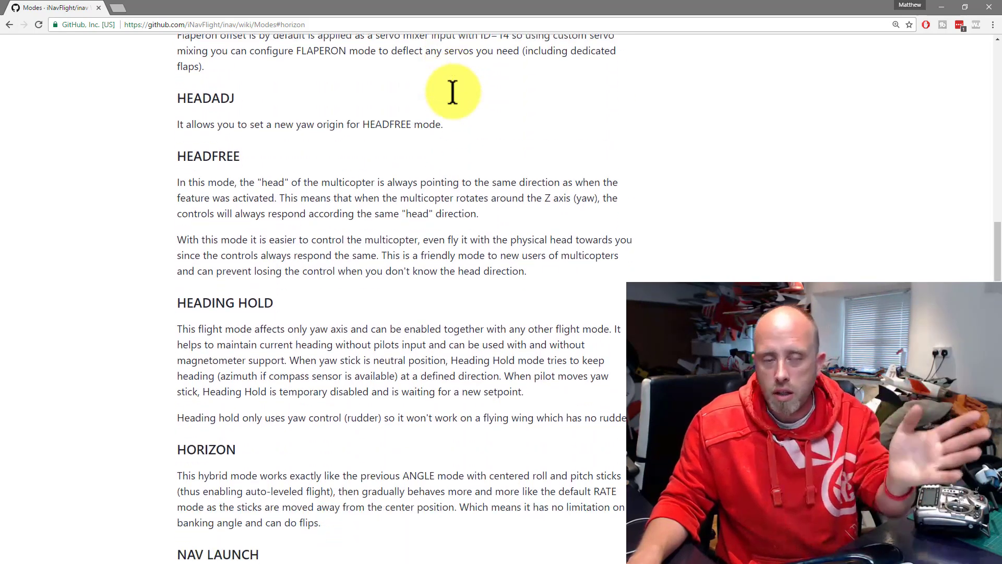
scroll(397, 157, down, 1)
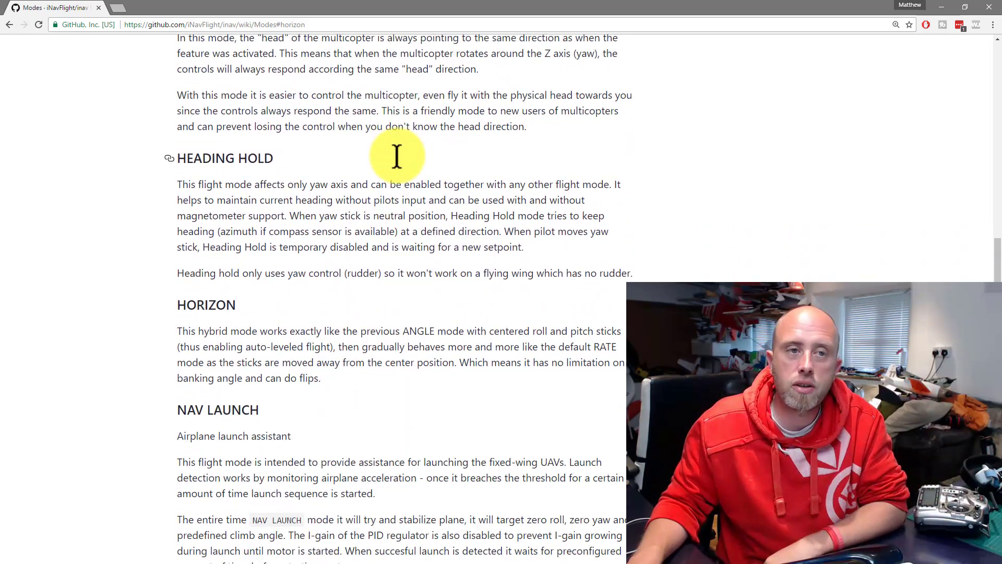
scroll(396, 157, down, 3)
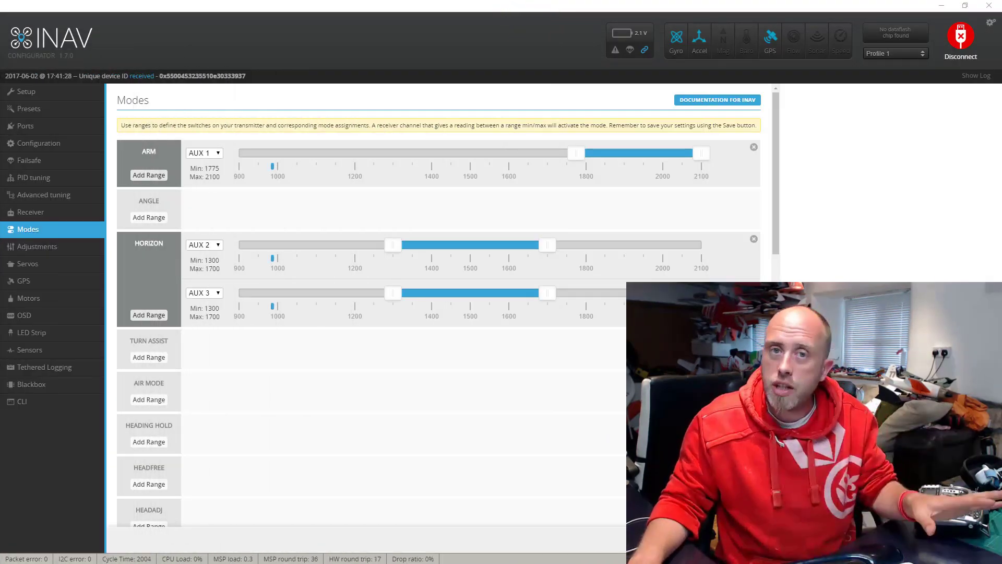
Switch back to INAV Configurator, add a third range to the HORIZON mode and remove it again
click(313, 199)
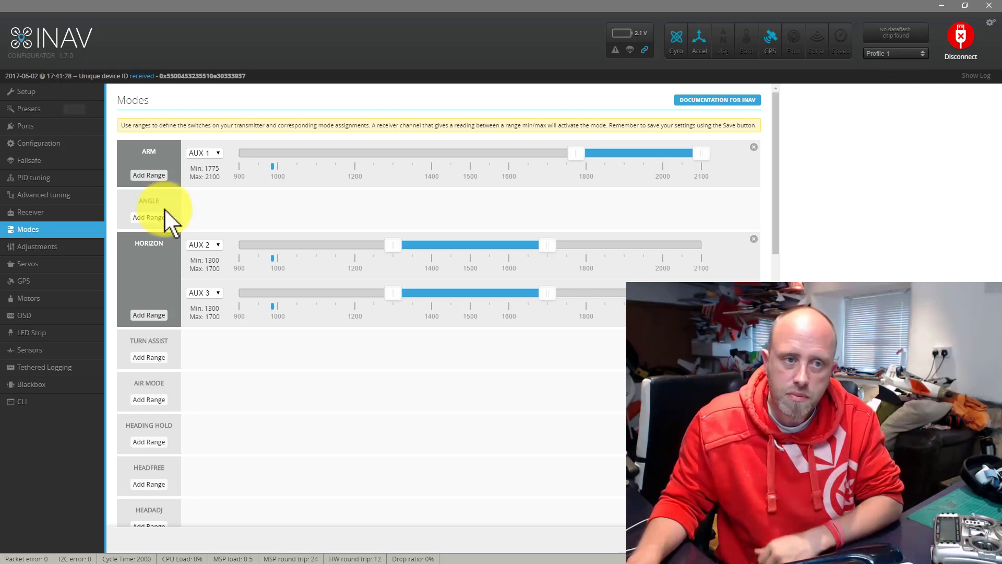
click(227, 205)
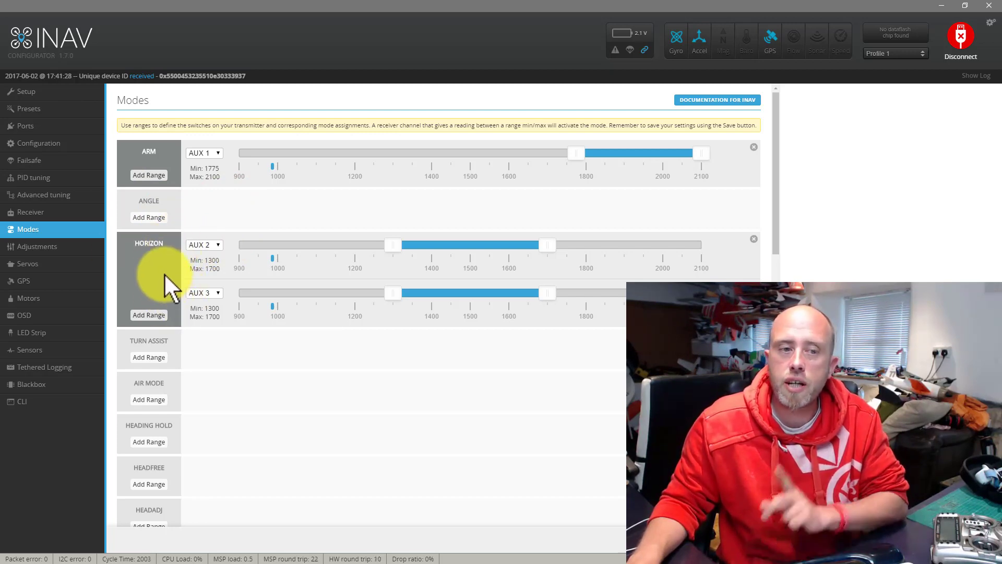
click(149, 317)
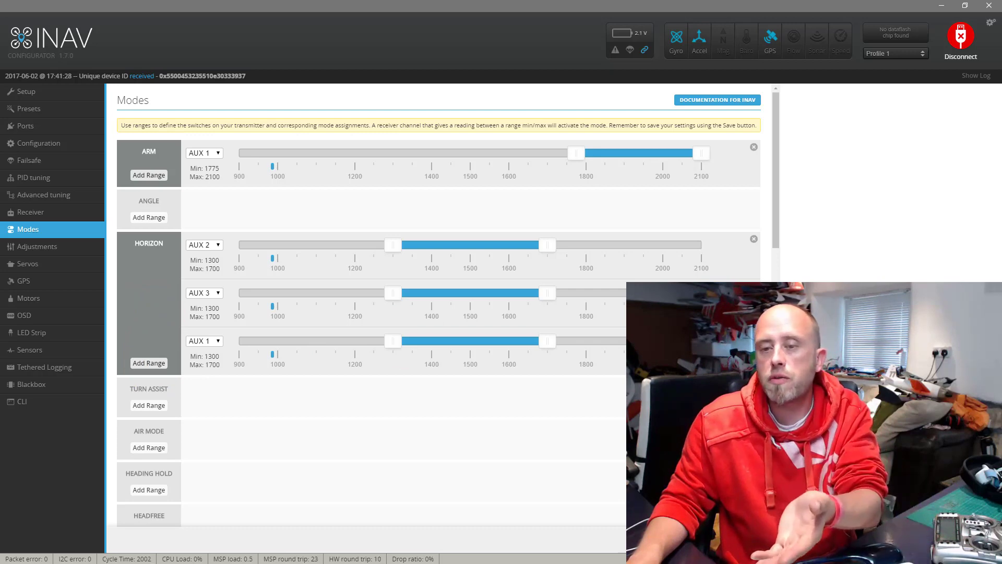
click(754, 334)
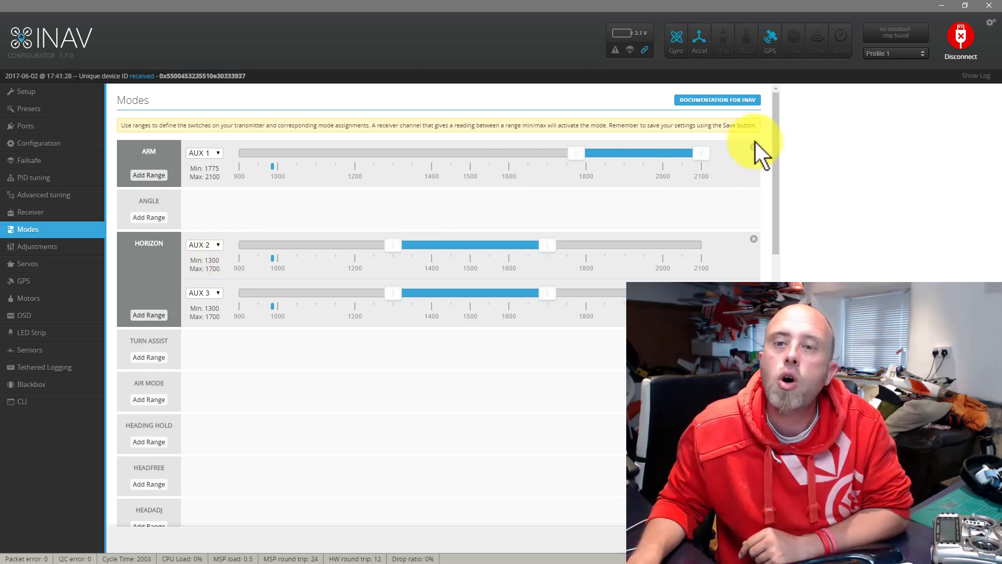
Replace the PASSTHRU mode's range with a new AUX 2 range from 900 to 1225
drag(774, 135, 774, 350)
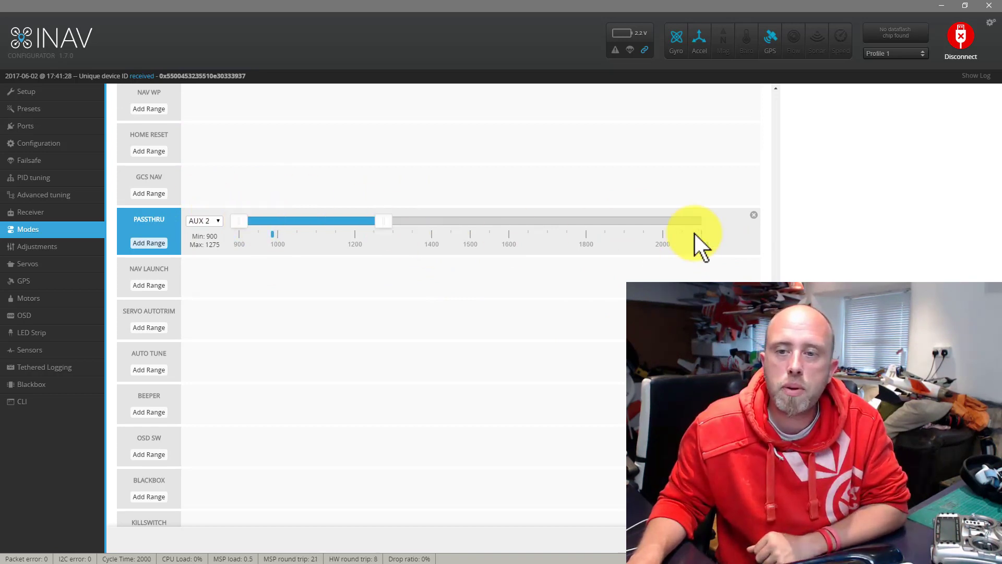
click(754, 215)
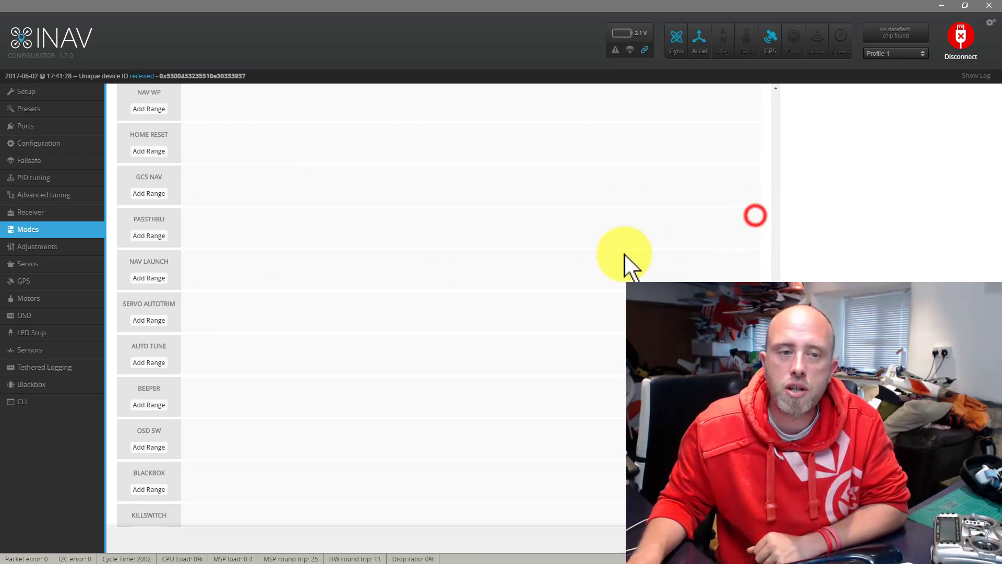
click(155, 238)
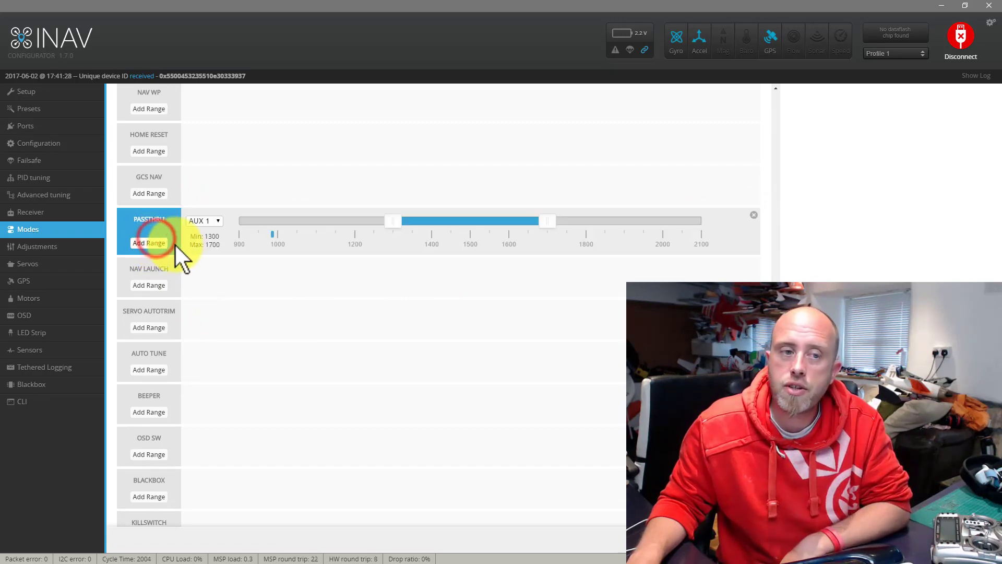
click(215, 220)
click(209, 238)
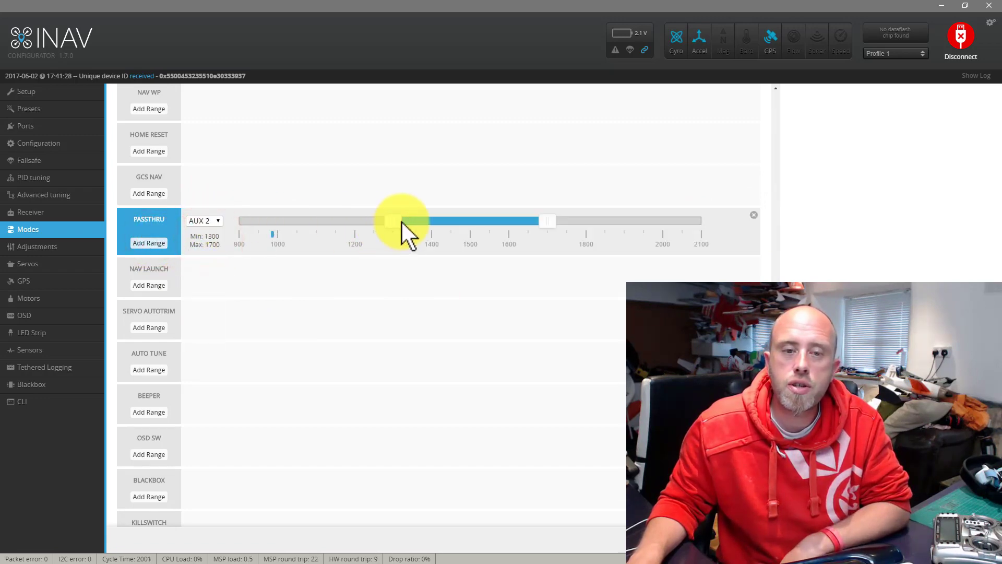
drag(399, 220, 230, 217)
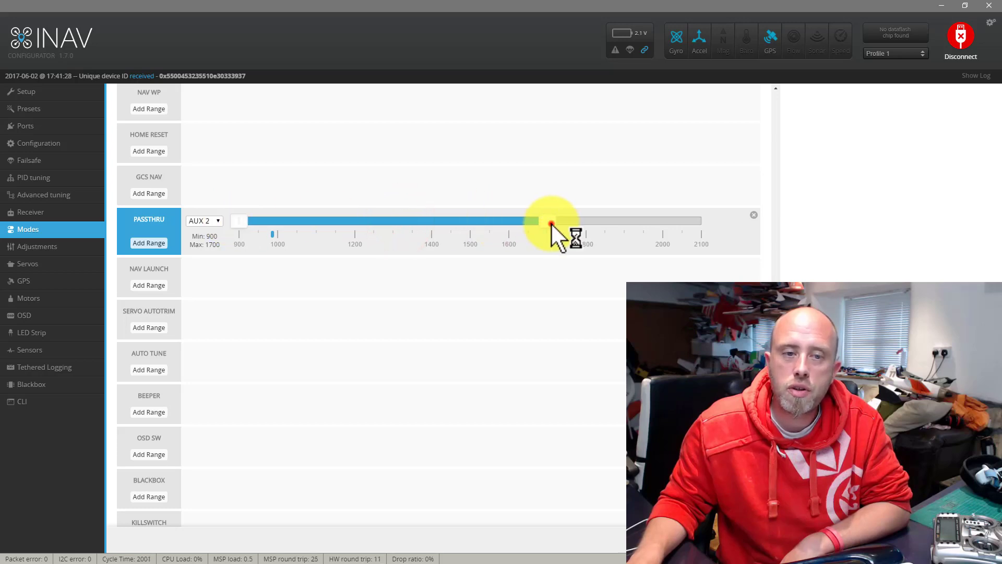
drag(548, 221, 363, 234)
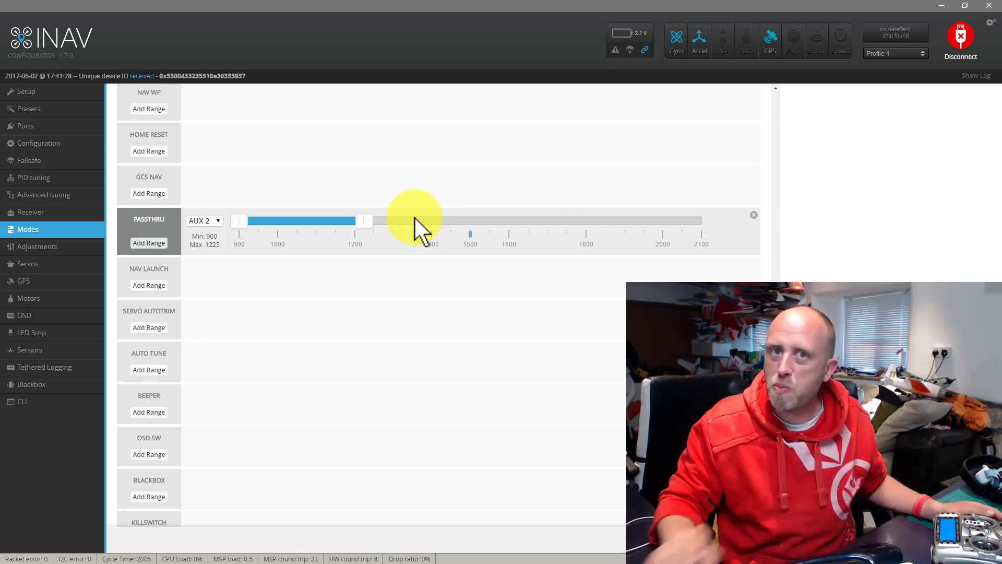
Try raising the minimum of HORIZON's AUX 2 range to 1350, and set it back to 1300
drag(775, 360, 775, 122)
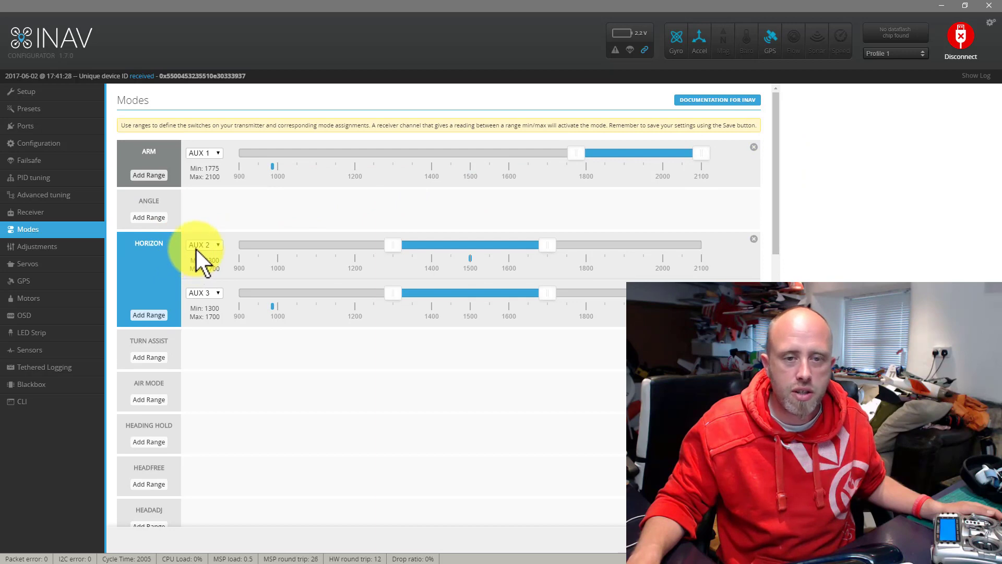
mouse_move(394, 247)
mouse_down()
mouse_move(376, 253)
mouse_move(413, 246)
mouse_up()
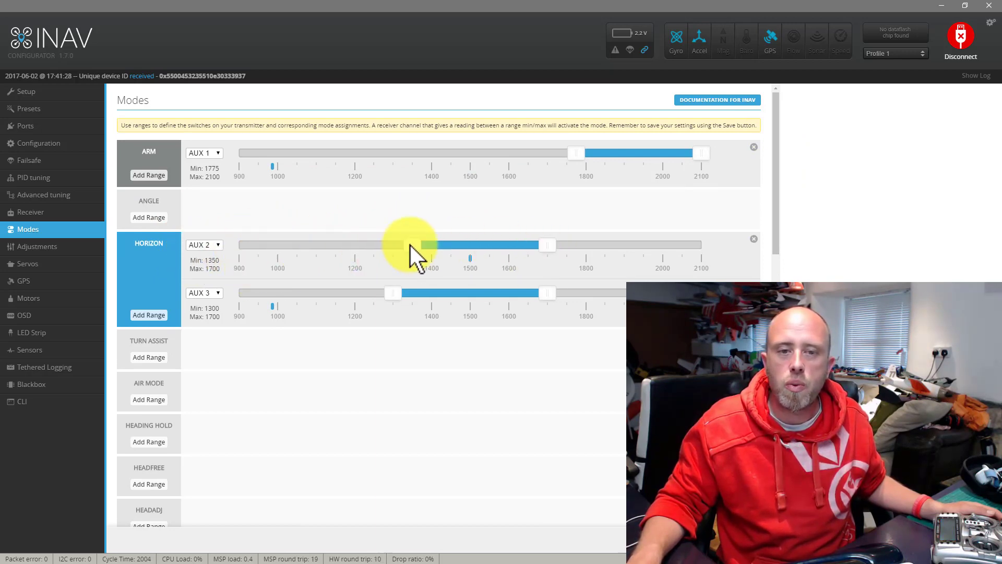
mouse_move(412, 249)
mouse_down()
mouse_move(398, 244)
mouse_move(436, 267)
mouse_move(418, 246)
mouse_move(396, 255)
mouse_up()
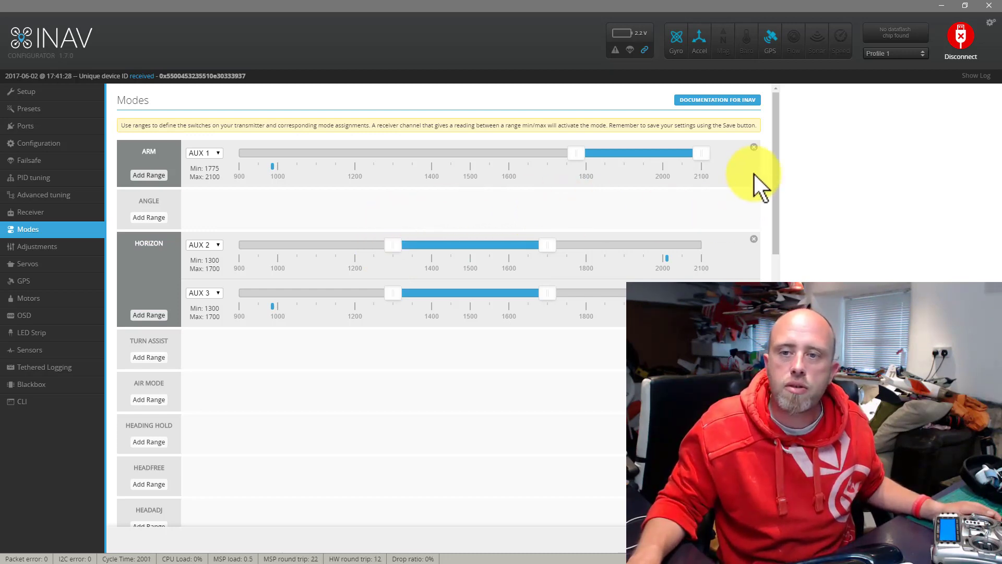
Review the assigned mode ranges and delete the ones for PASSTHRU, NAV RTH and NAV ALTHOLD
mouse_move(776, 145)
mouse_down()
mouse_move(787, 197)
mouse_move(785, 319)
mouse_move(781, 139)
mouse_up()
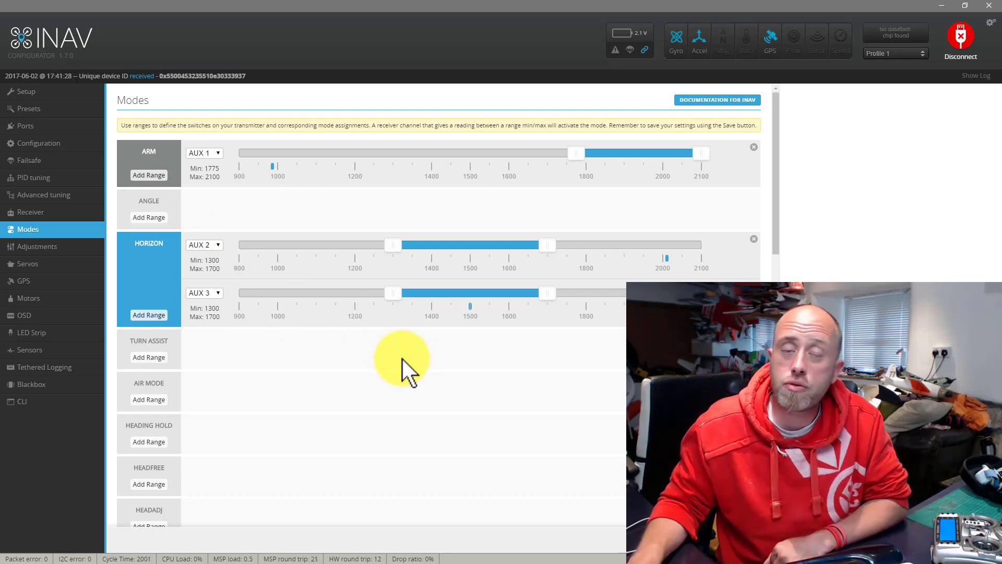
scroll(402, 357, down, 2)
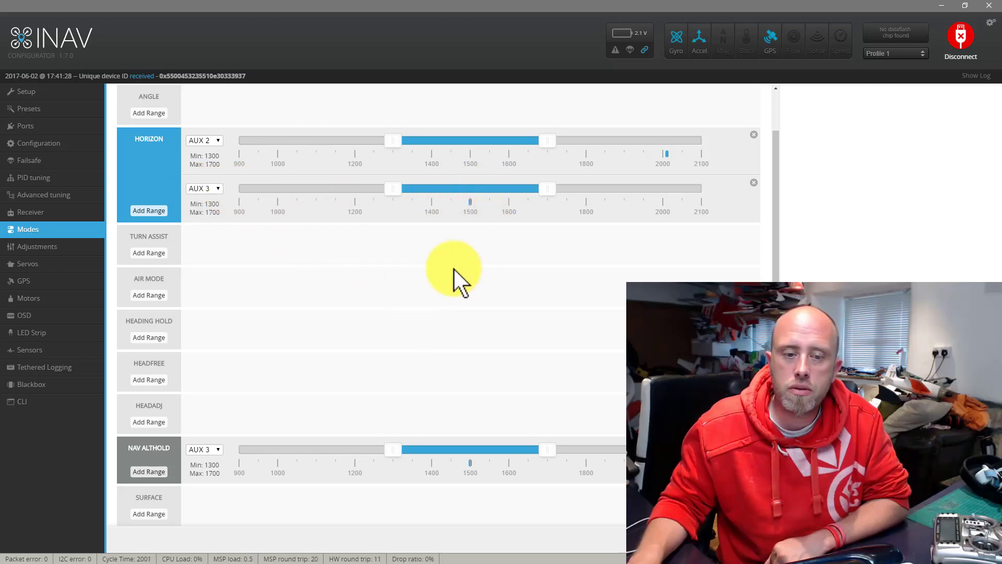
scroll(453, 268, down, 5)
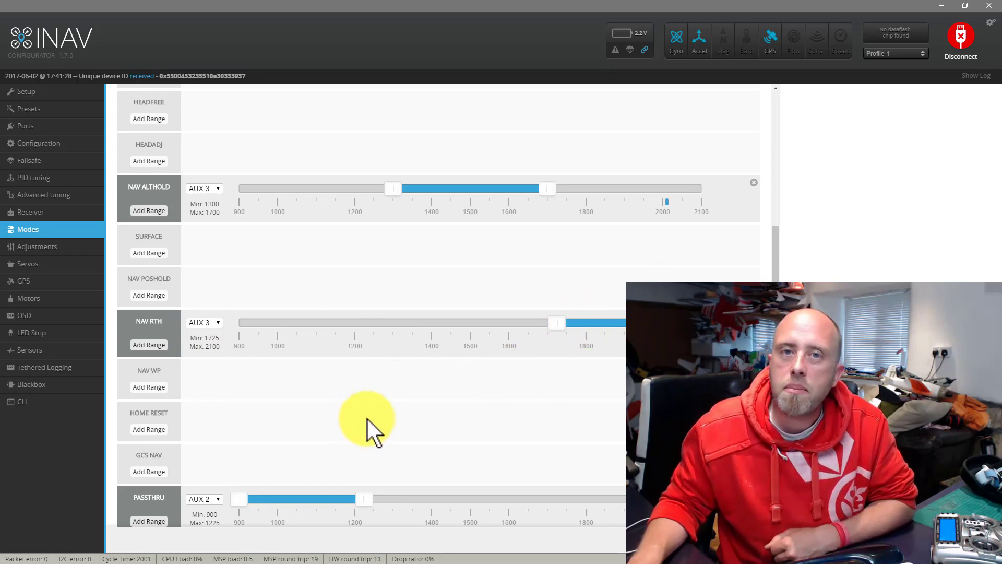
scroll(367, 419, down, 1)
scroll(367, 419, down, 1)
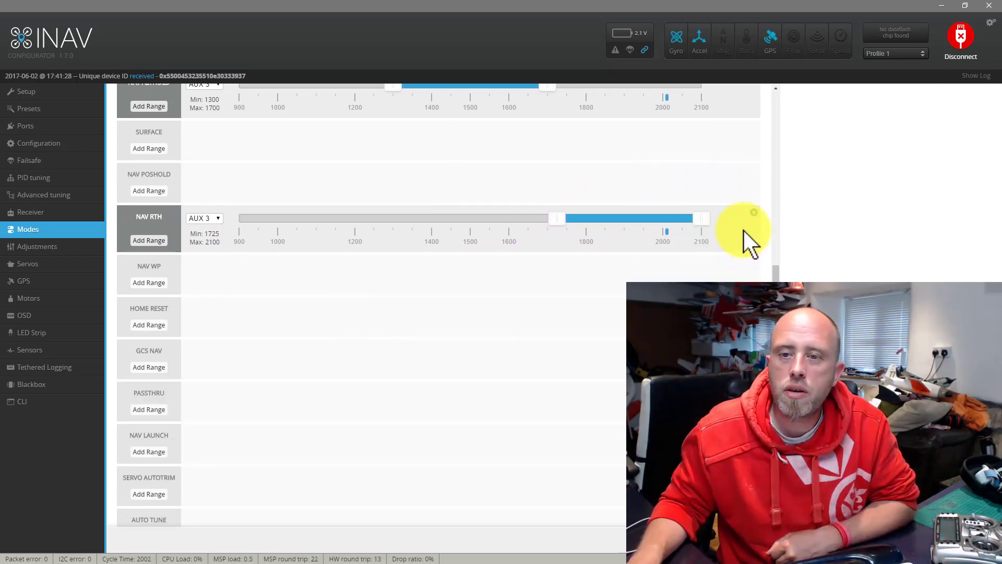
click(754, 212)
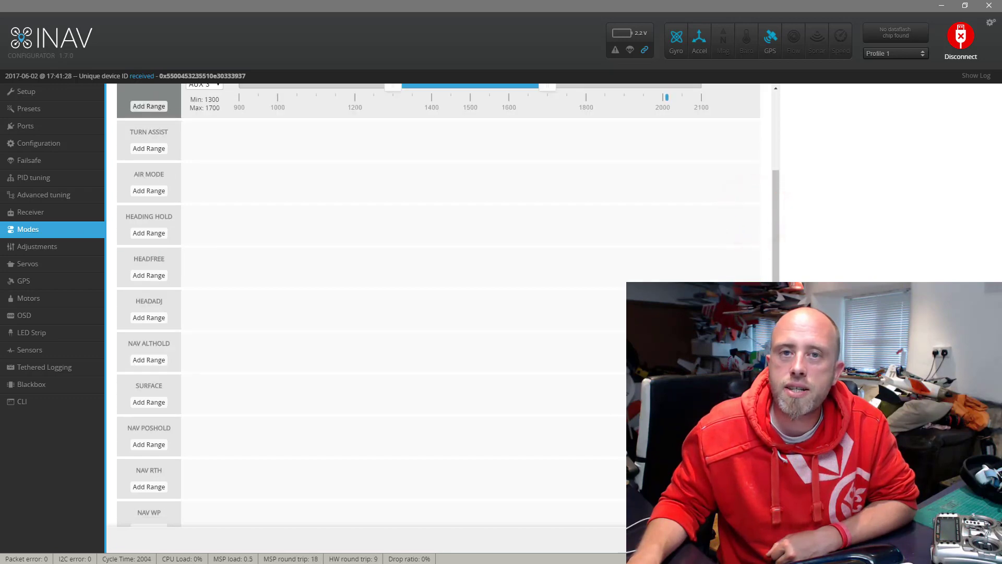
Delete both HORIZON ranges and the ARM range to clear the remaining mode assignments
scroll(748, 271, up, 4)
click(752, 286)
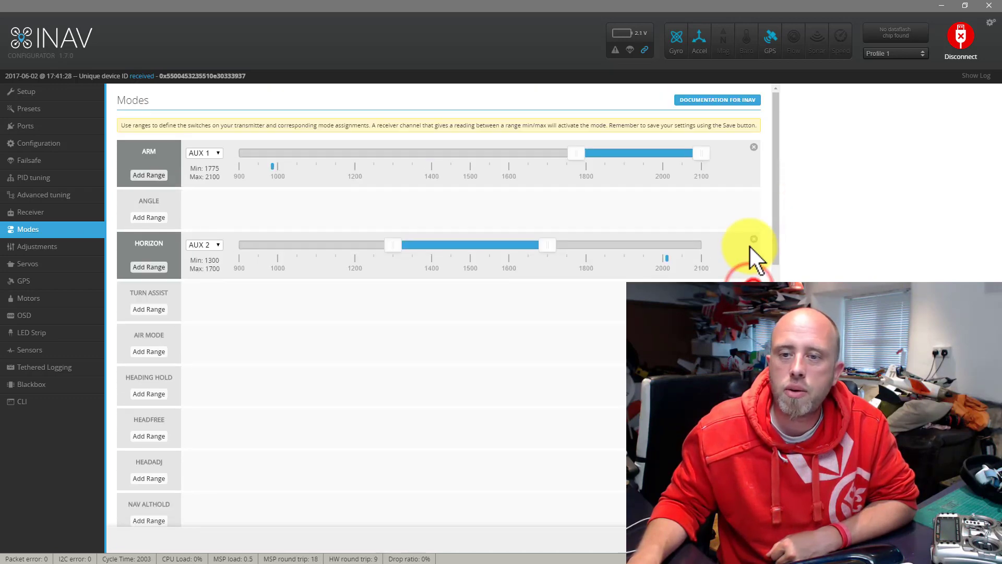
click(754, 238)
click(753, 148)
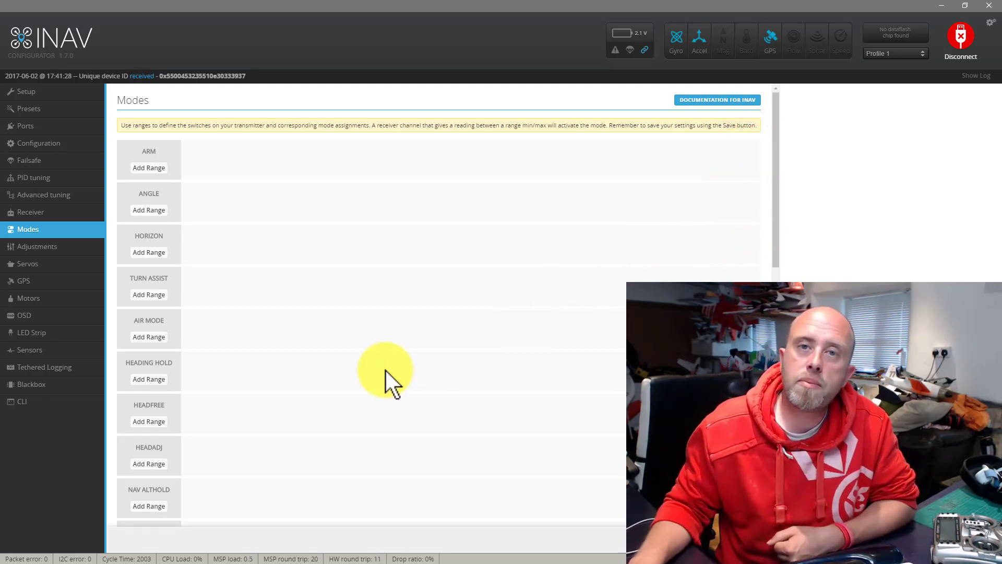
Add an ARM range on AUX 1 from 1750 to 2100
click(150, 168)
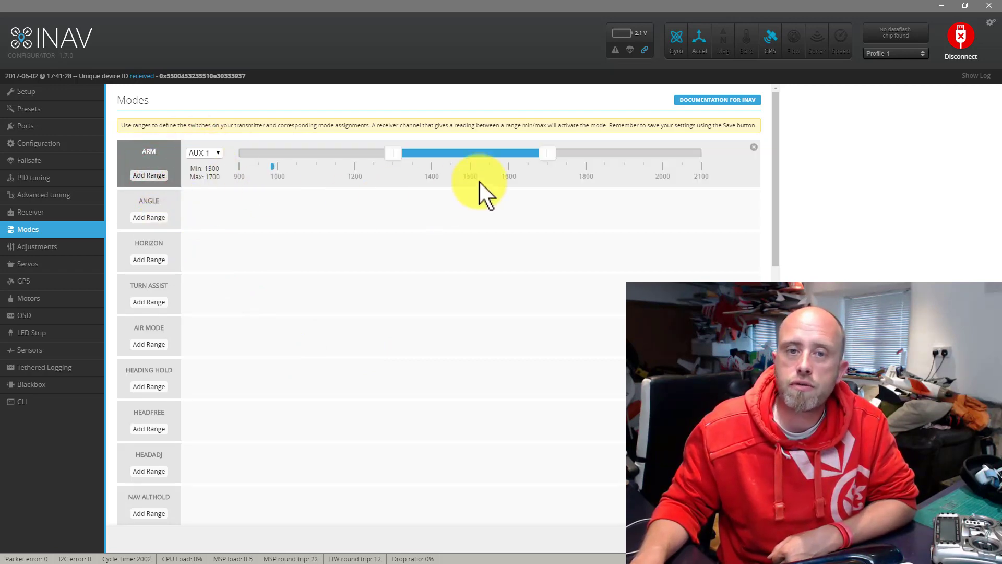
drag(542, 152, 699, 153)
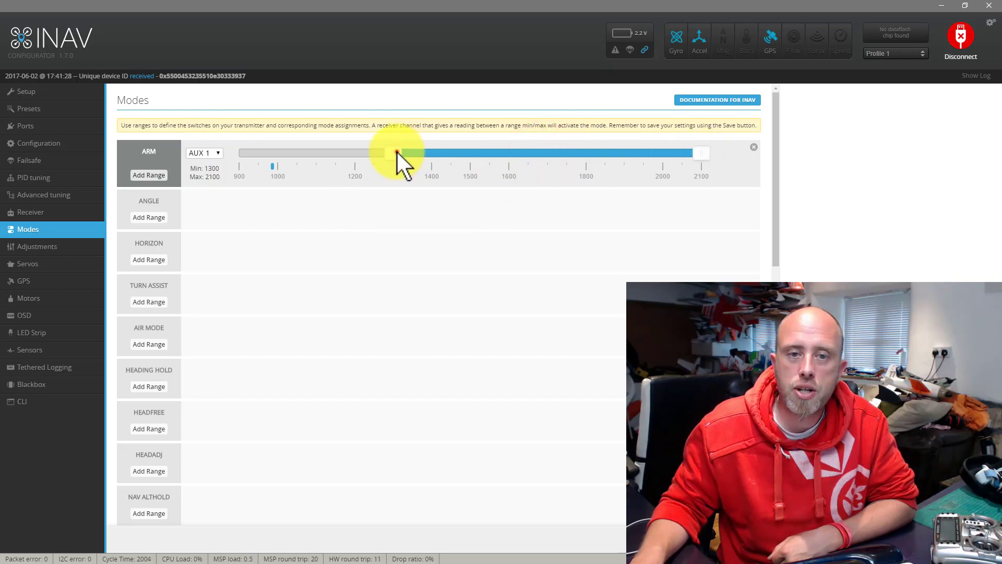
drag(397, 152, 569, 155)
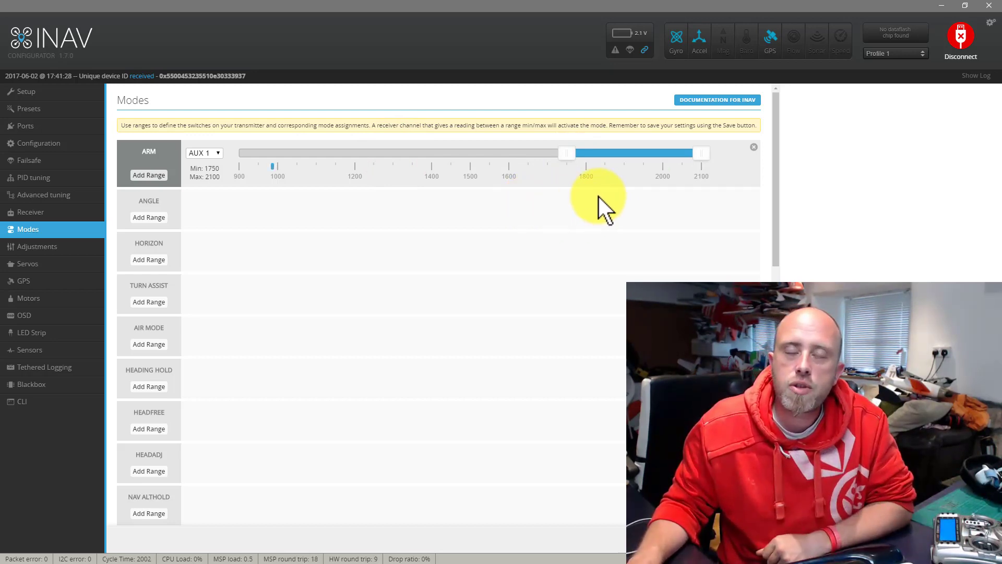
Add a PASSTHRU range on AUX 2 from 900 to 1225
click(777, 139)
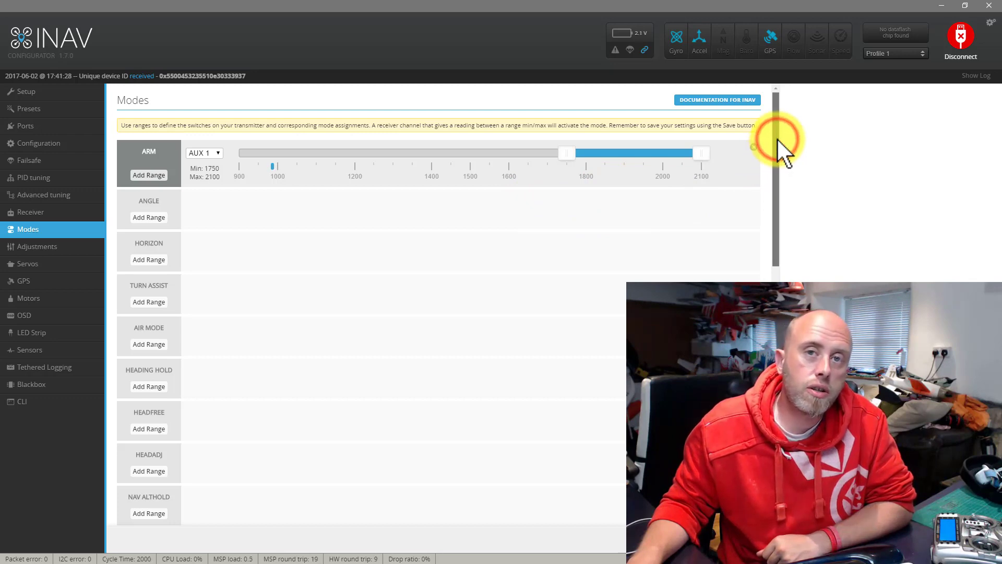
drag(766, 192, 770, 321)
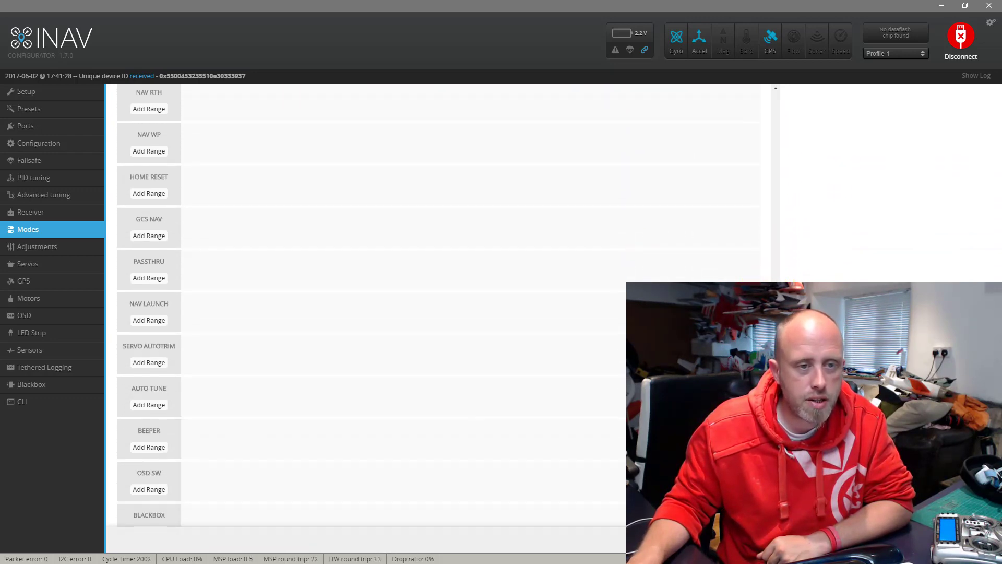
click(151, 279)
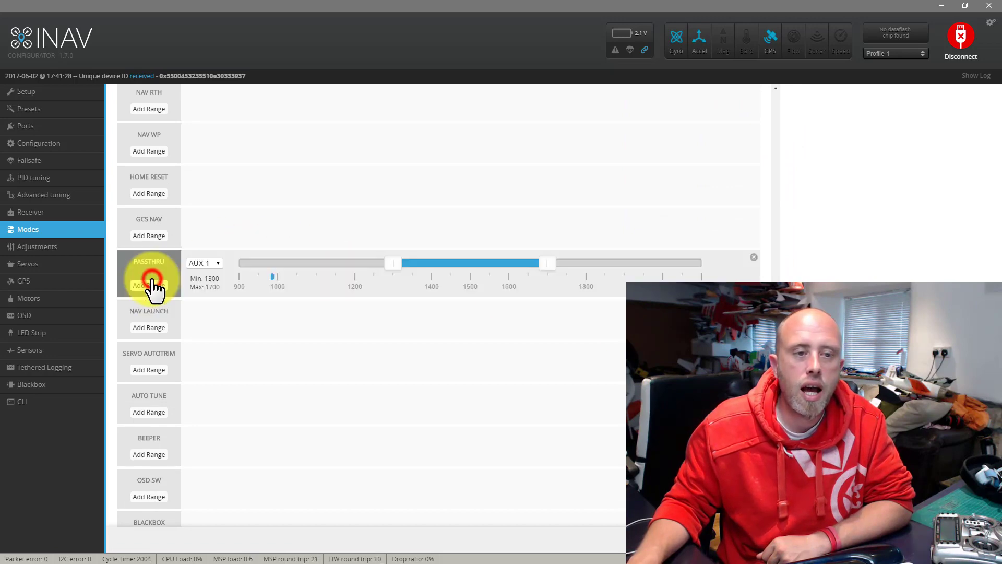
click(202, 263)
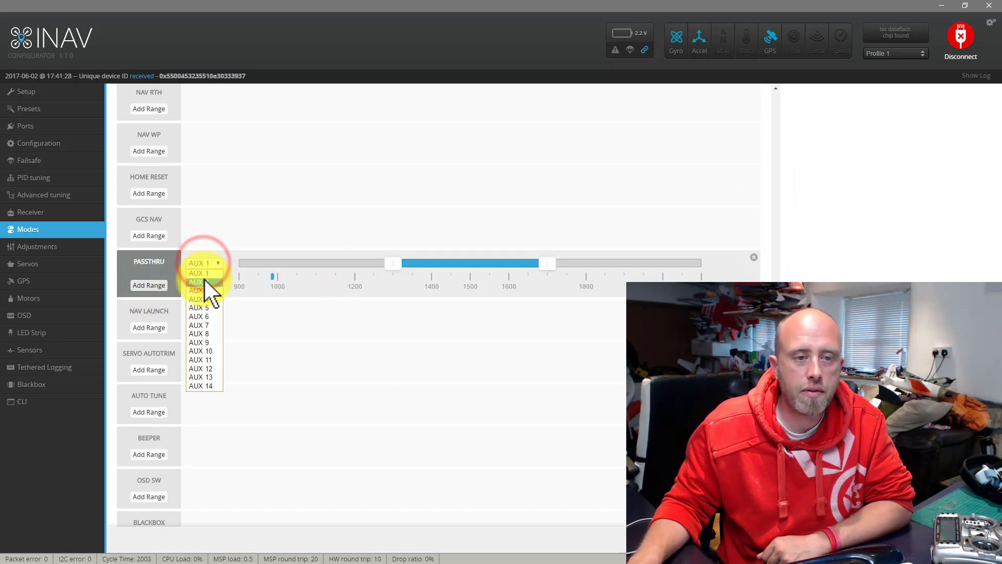
click(204, 281)
drag(401, 268, 256, 264)
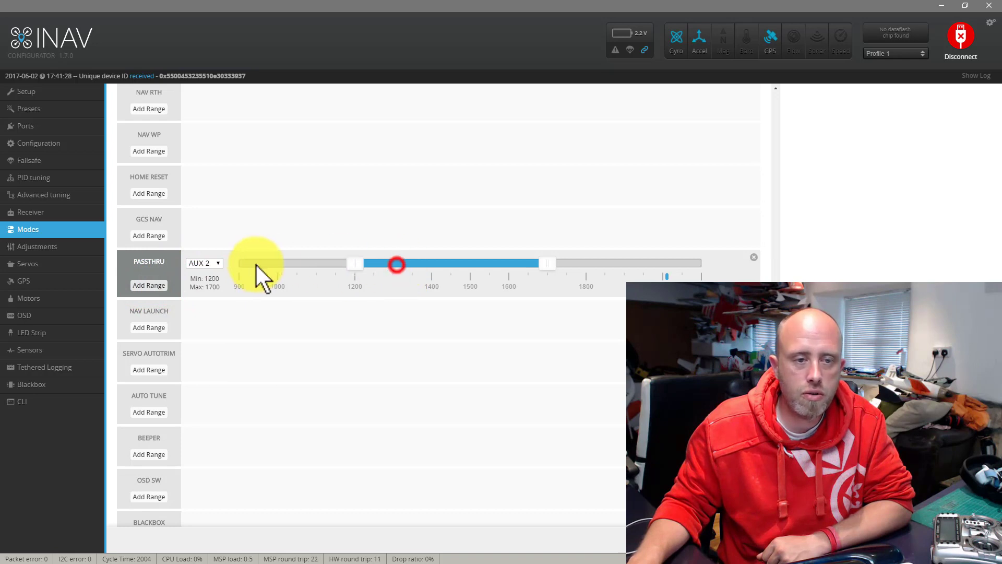
drag(547, 264, 368, 268)
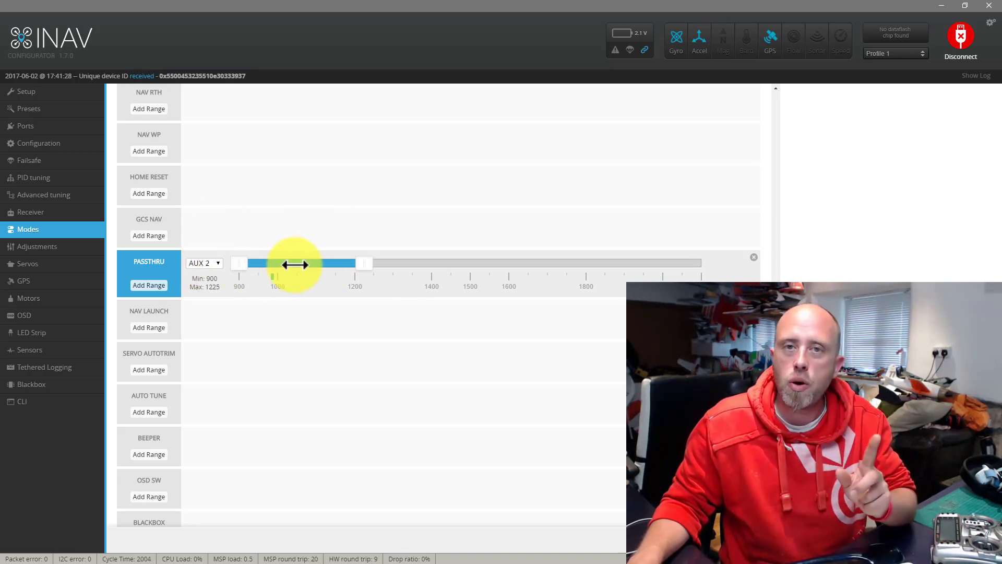
Add a HORIZON range on AUX 2 from 1300 to 1675
drag(776, 376, 778, 107)
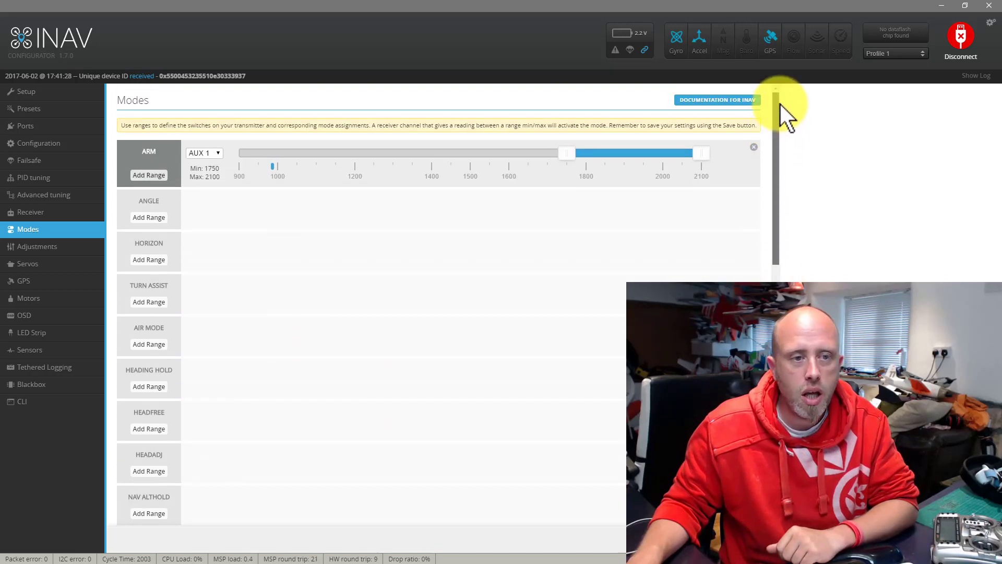
click(153, 260)
click(217, 244)
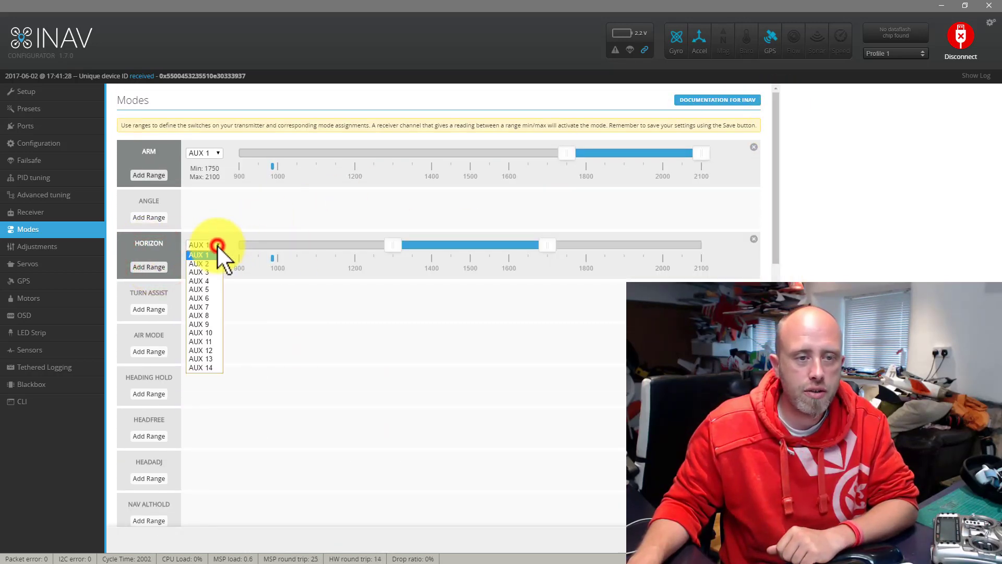
click(211, 262)
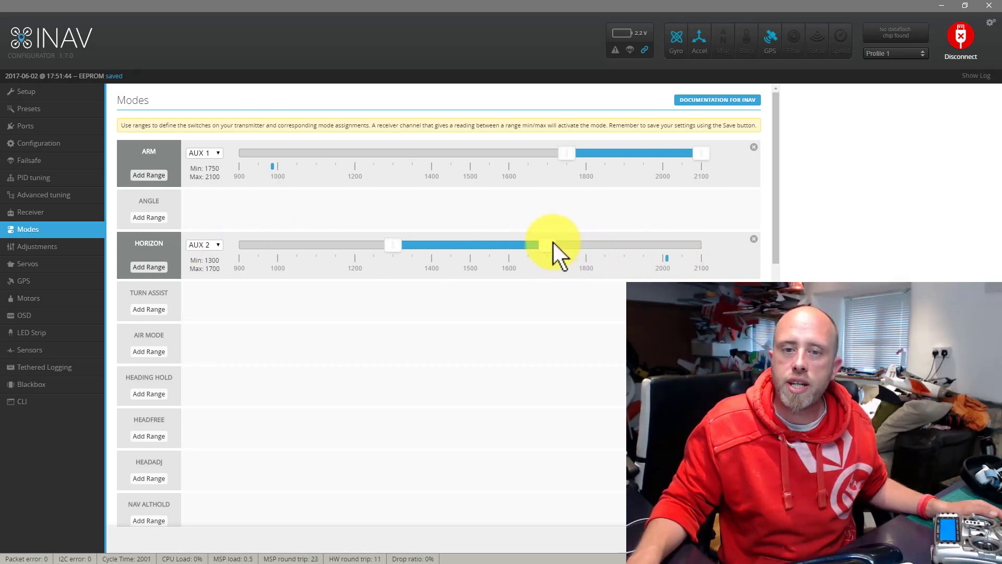
mouse_move(549, 242)
mouse_down()
mouse_move(722, 251)
mouse_move(537, 247)
mouse_up()
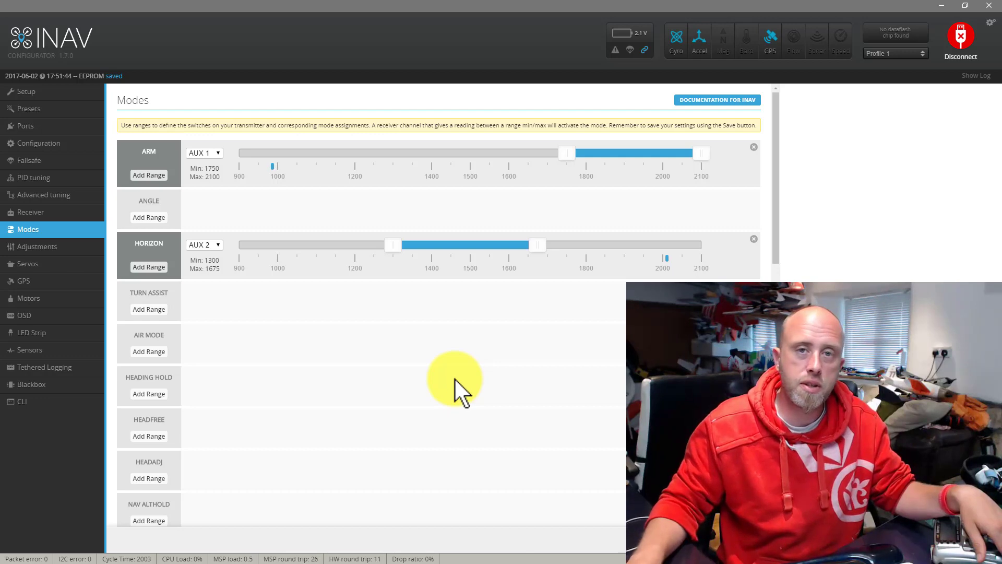
Add a second HORIZON range on AUX 3 from 1675 to 2100
scroll(402, 355, down, 1)
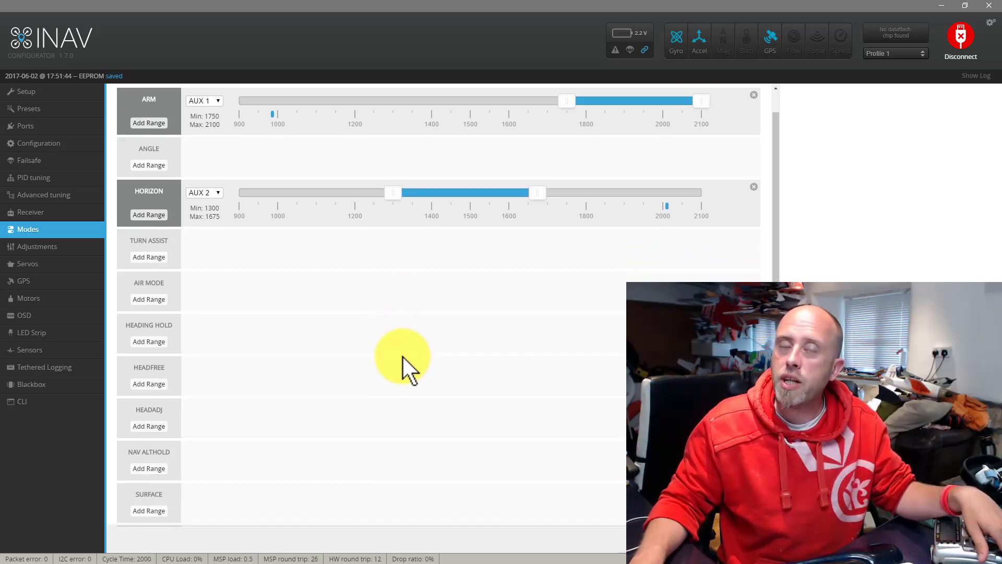
click(153, 215)
click(212, 241)
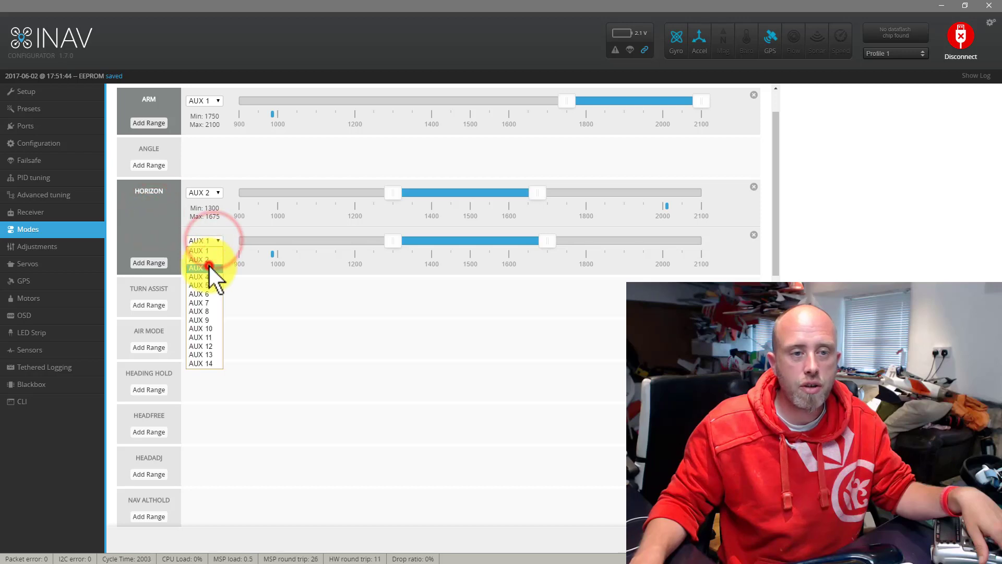
click(208, 266)
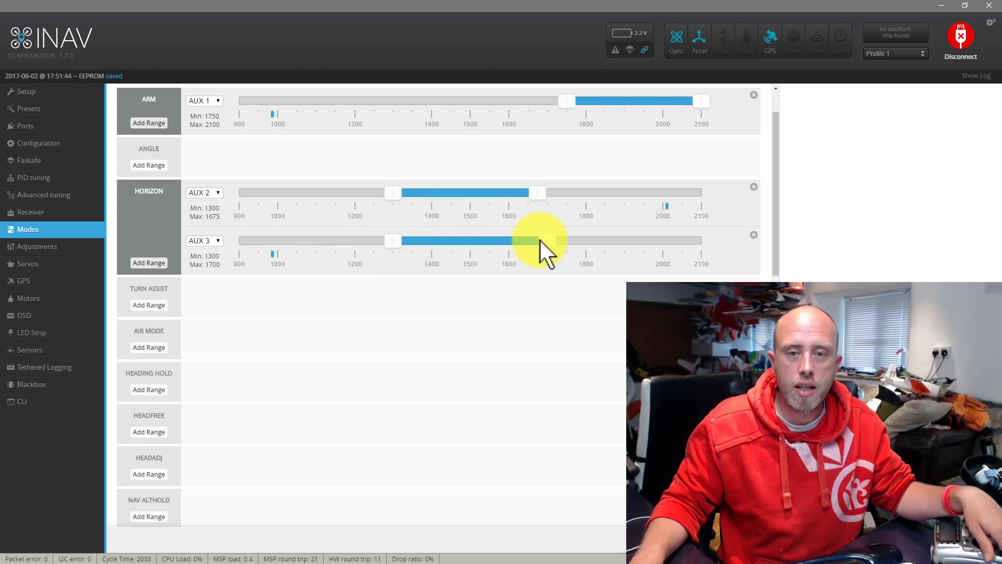
drag(649, 240, 710, 240)
drag(397, 241, 539, 239)
Add a NAV ALTHOLD range on AUX 3 from 1300 to 1700
scroll(488, 324, down, 2)
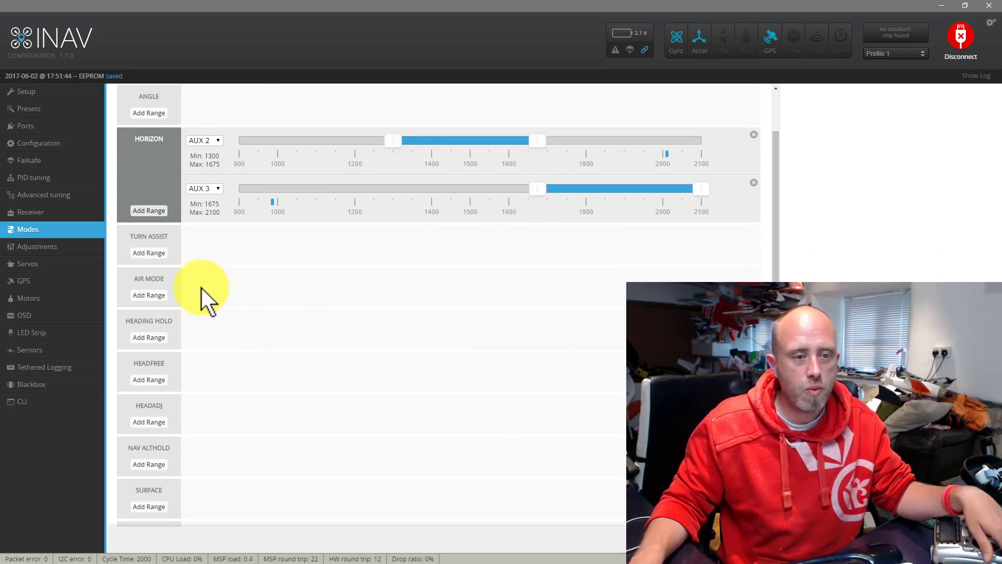
scroll(173, 324, down, 2)
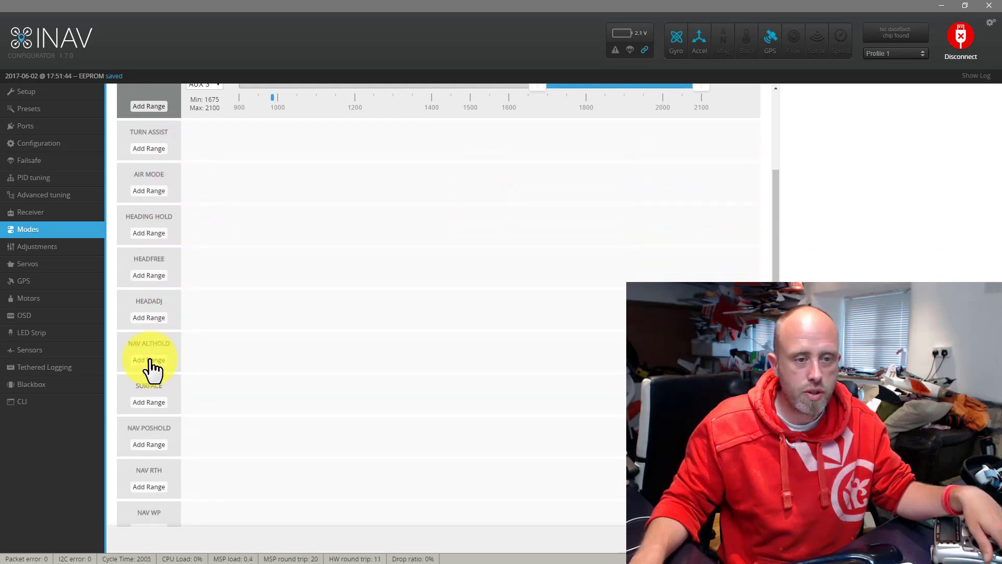
click(150, 365)
click(216, 343)
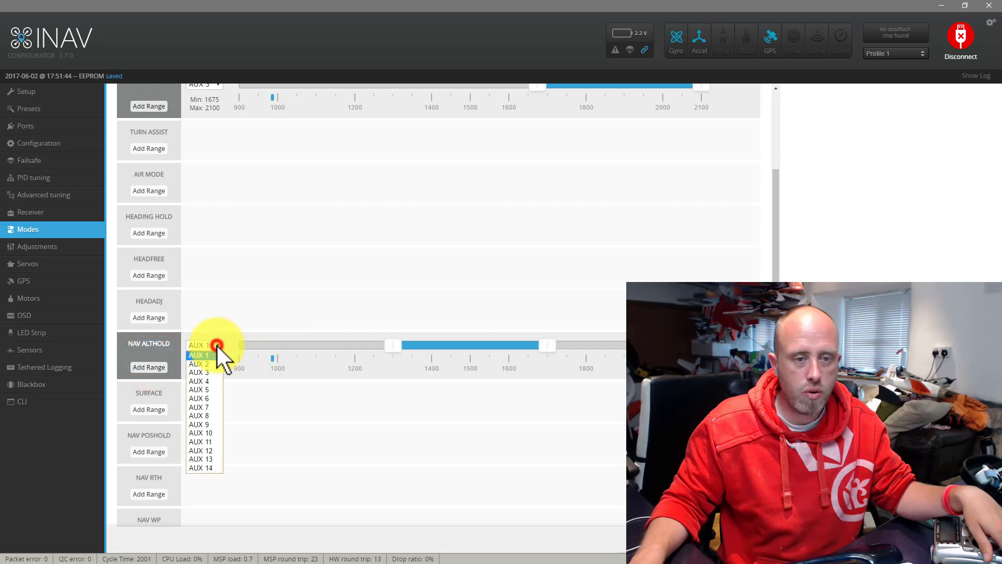
click(209, 372)
mouse_move(541, 342)
mouse_down()
mouse_move(592, 343)
mouse_move(539, 341)
mouse_up()
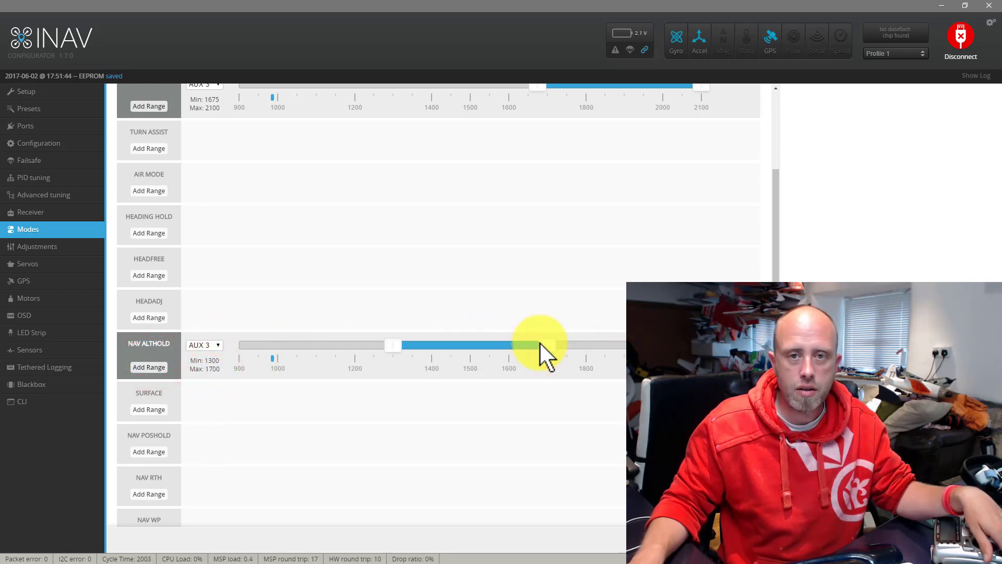
Change HORIZON's AUX 3 range to run from 1300 to 1675
scroll(534, 340, up, 1)
scroll(535, 342, up, 4)
drag(537, 292, 394, 293)
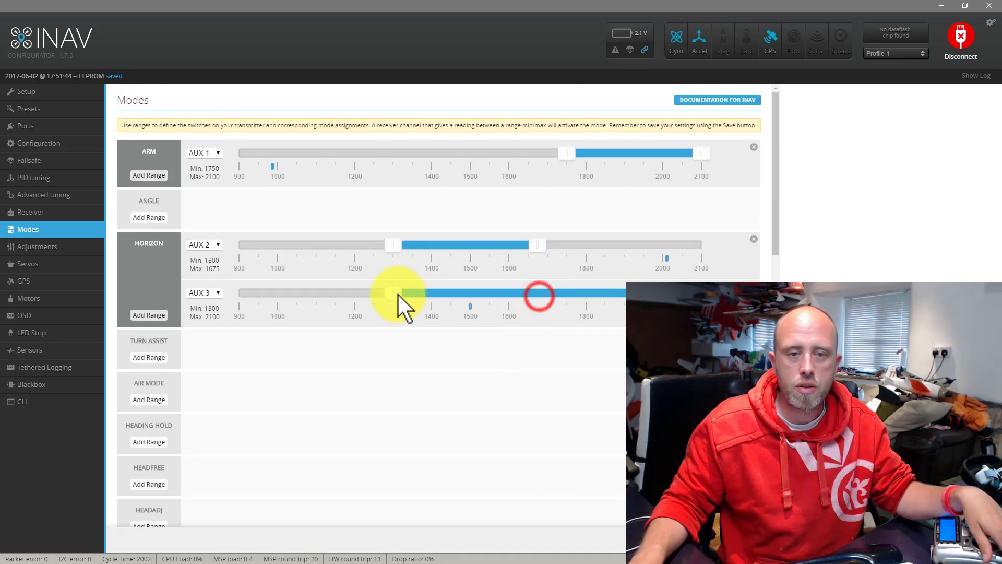
drag(646, 286, 534, 293)
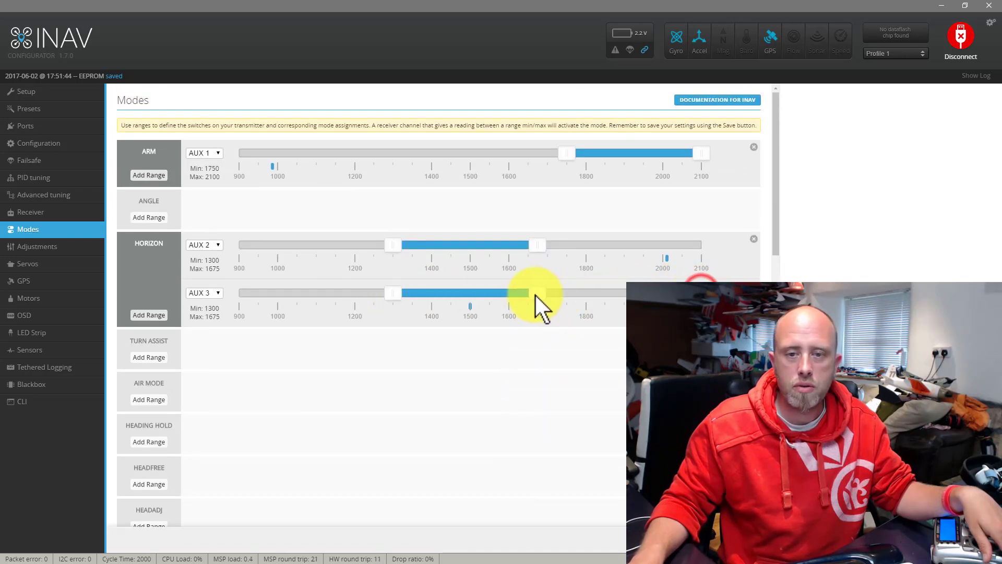
Add a NAV RTH range on AUX 3 from 1800 to 2100 and save the mode settings
scroll(538, 308, down, 2)
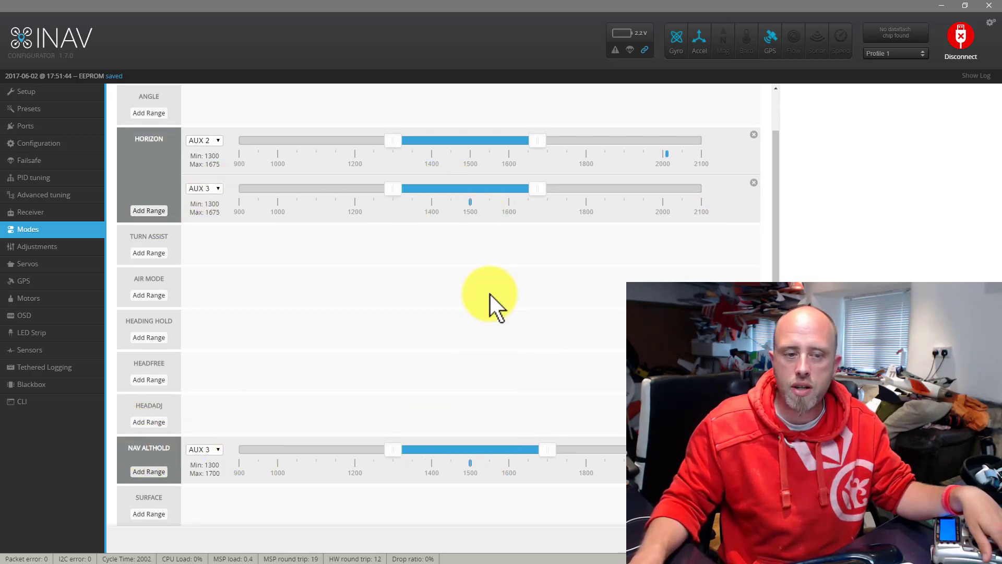
scroll(309, 315, down, 1)
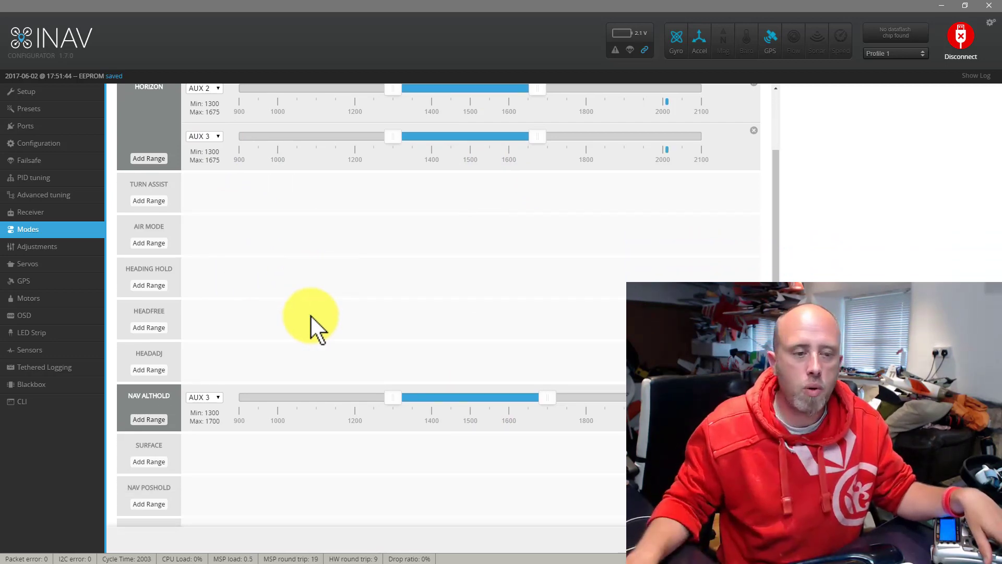
scroll(311, 315, down, 3)
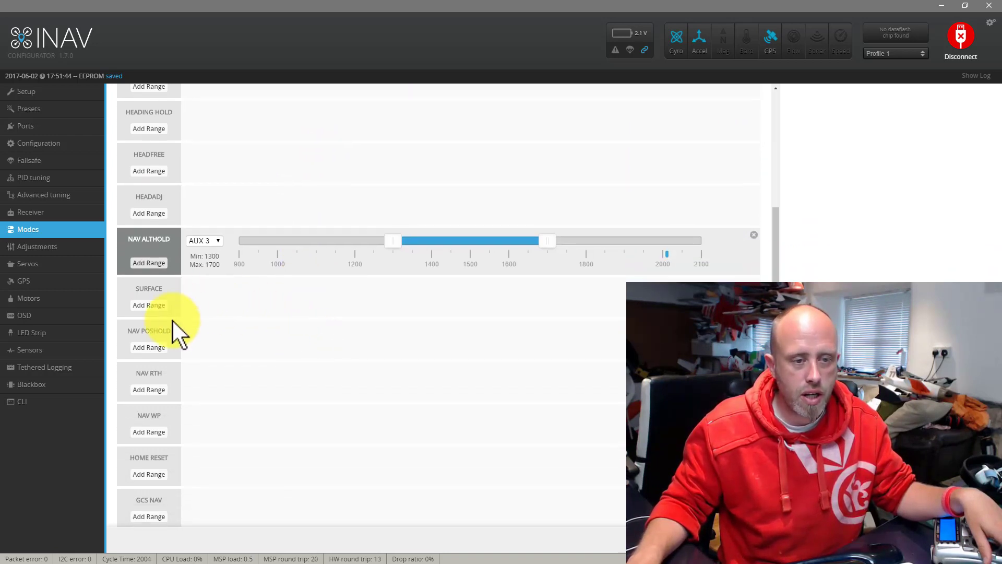
click(152, 391)
click(204, 374)
click(210, 401)
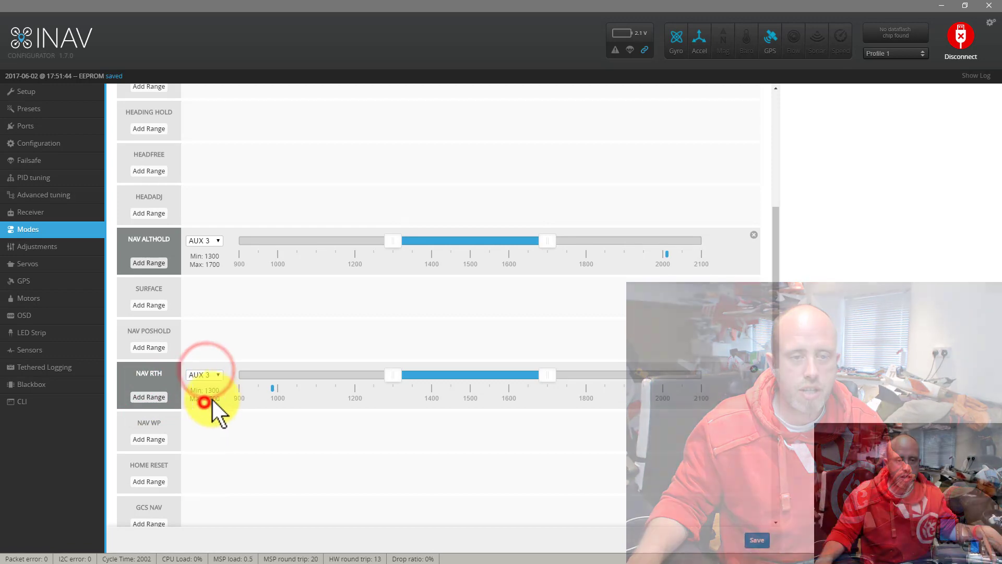
drag(547, 374, 705, 376)
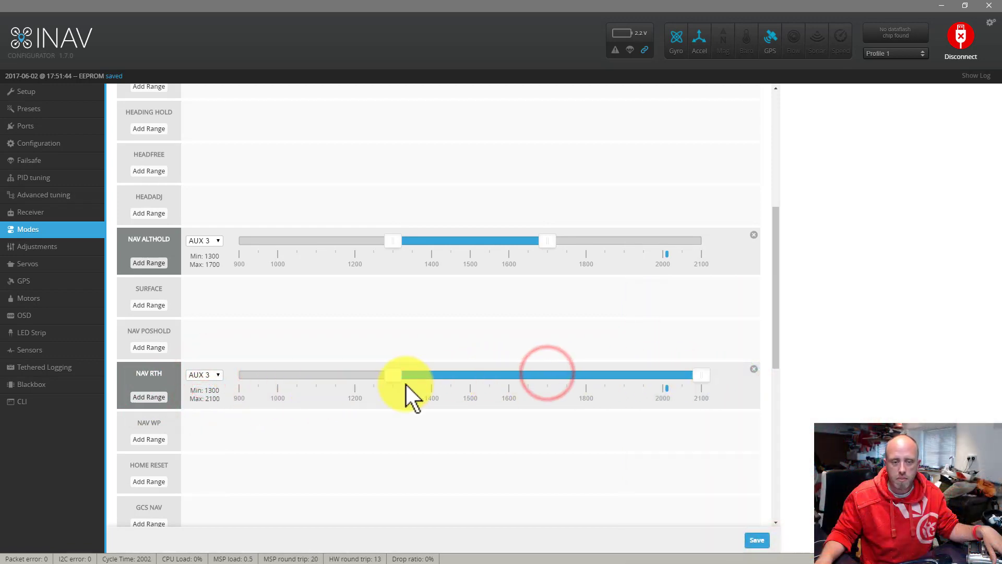
drag(393, 375, 584, 373)
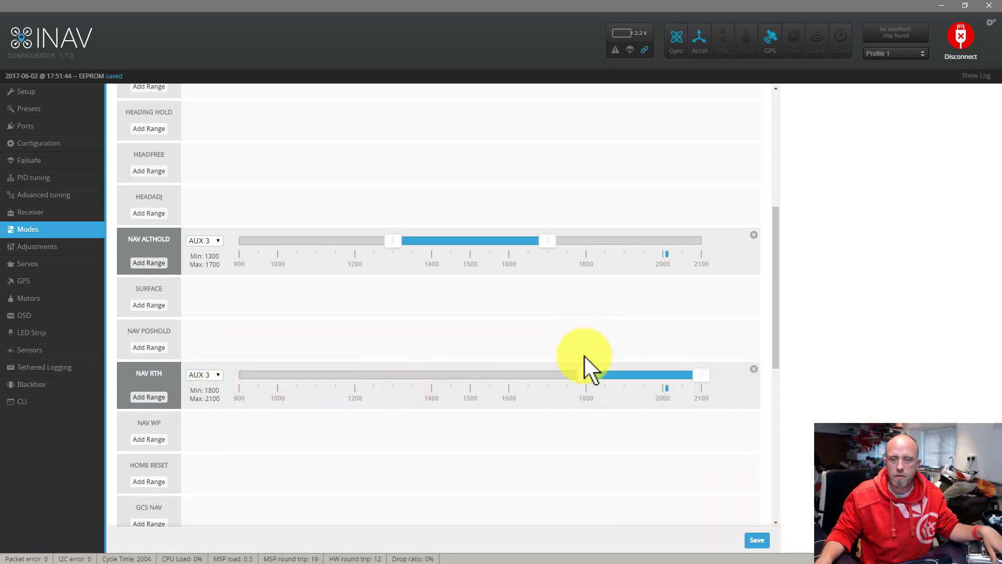
click(757, 541)
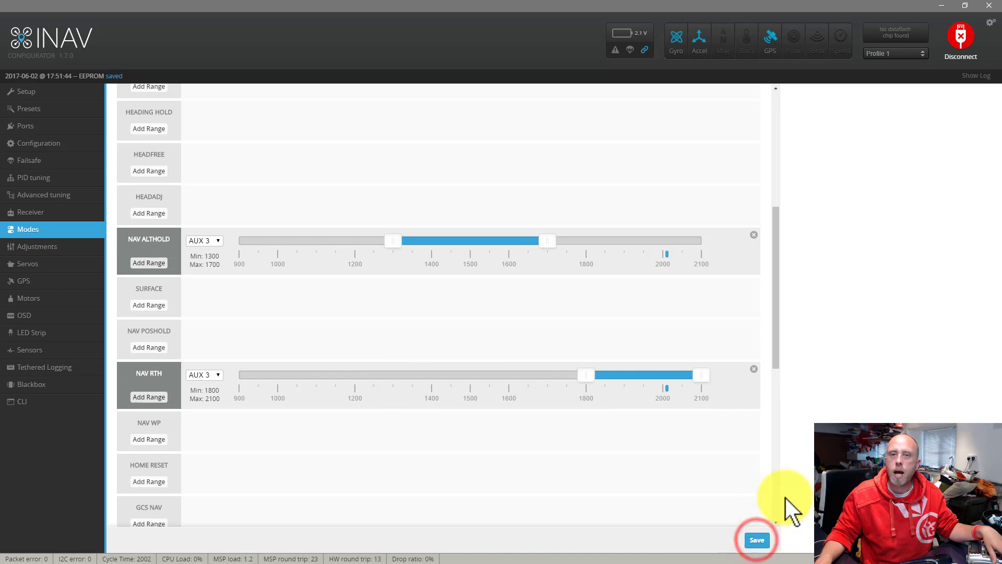
Review the saved mode ranges, check the Setup page's pre-arming checks, and return to the Modes page
drag(777, 347, 773, 187)
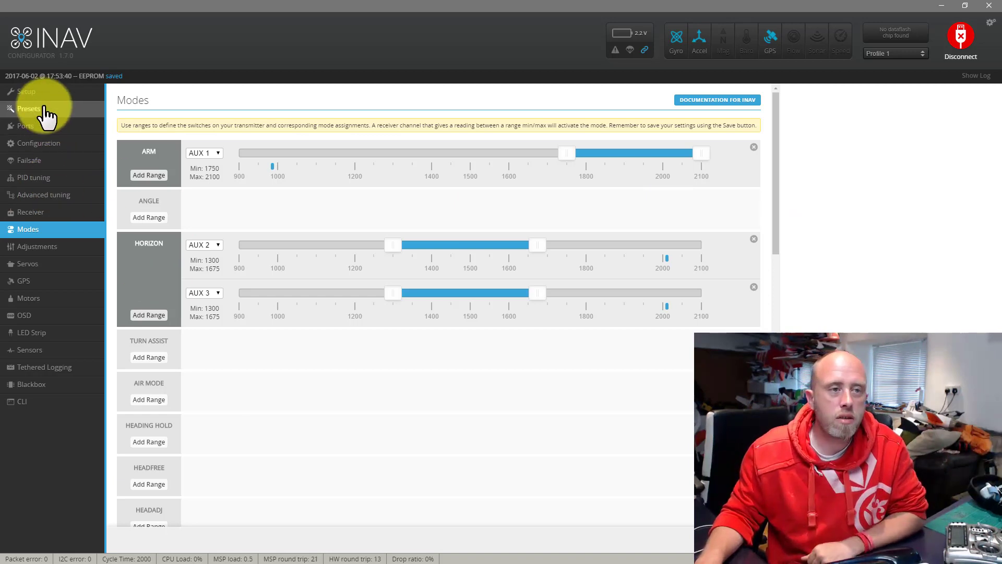
click(32, 94)
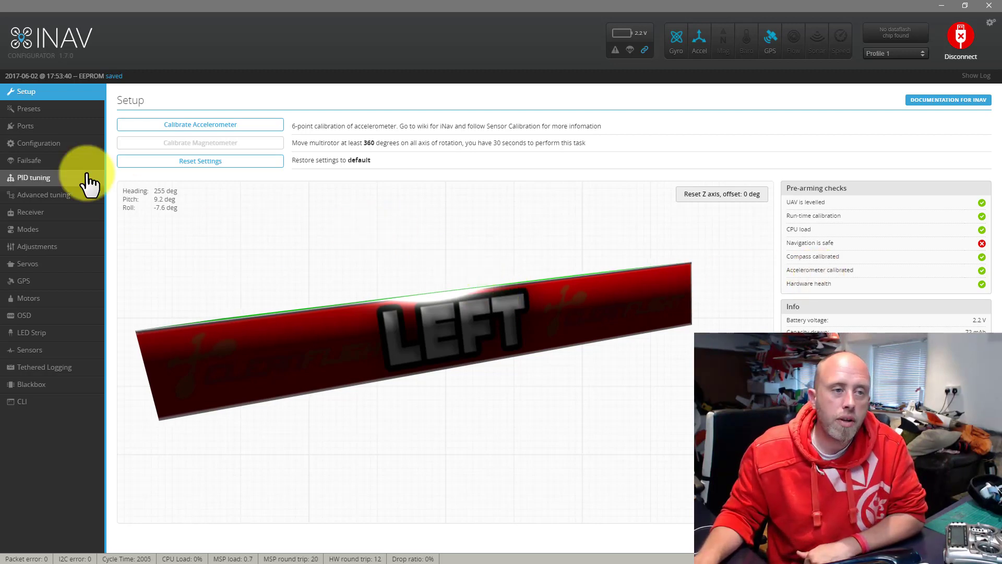
click(47, 228)
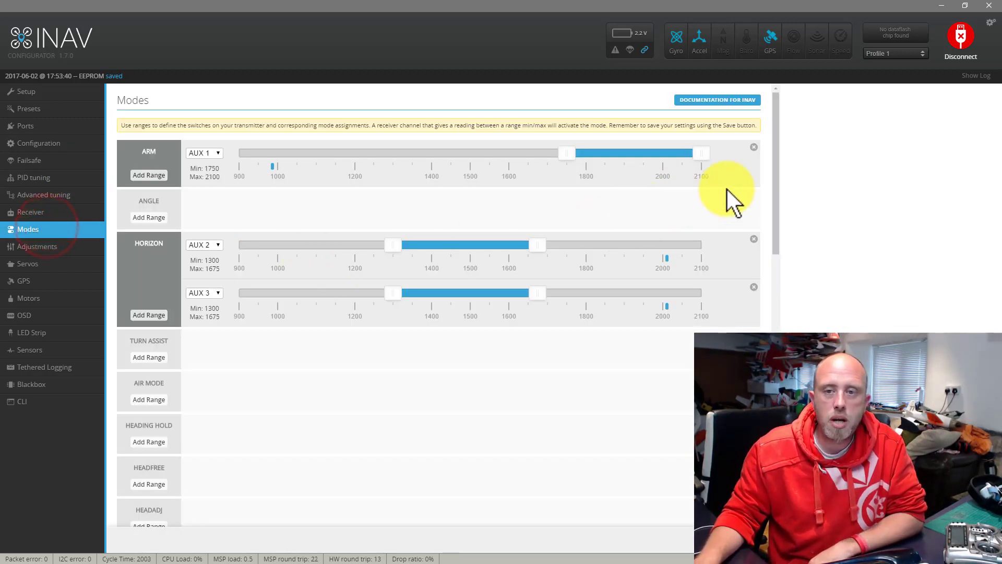
drag(775, 173, 774, 180)
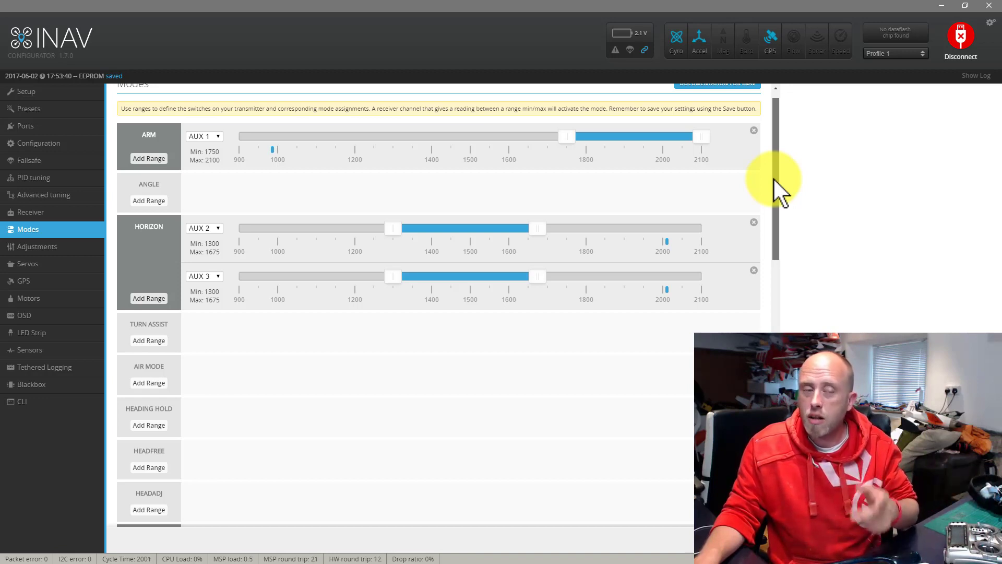
Review the HORIZON, NAV ALTHOLD, NAV RTH and PASSTHRU ranges against the AUX 2 and AUX 3 switch positions, and save the mode settings
drag(774, 179, 784, 200)
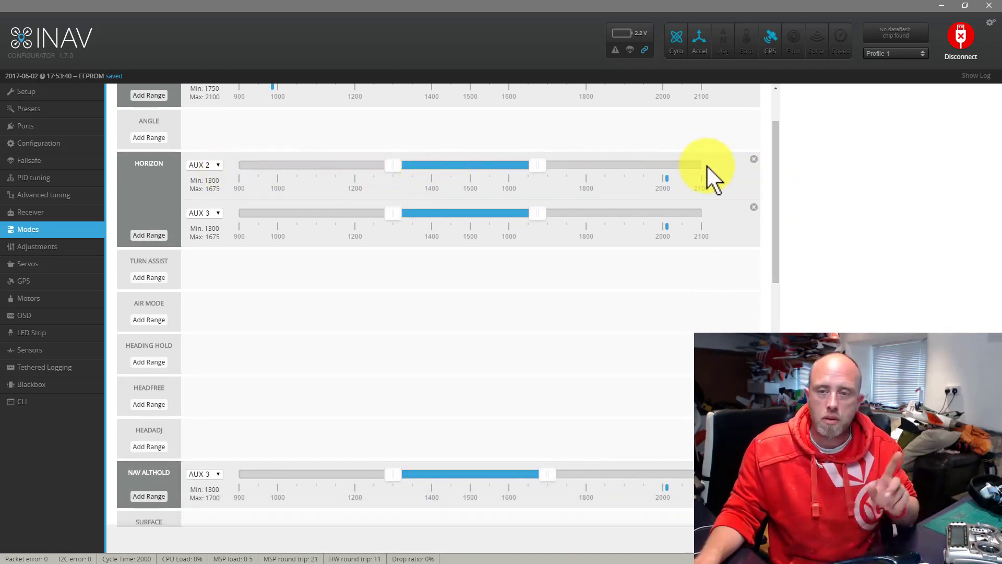
drag(775, 149, 775, 323)
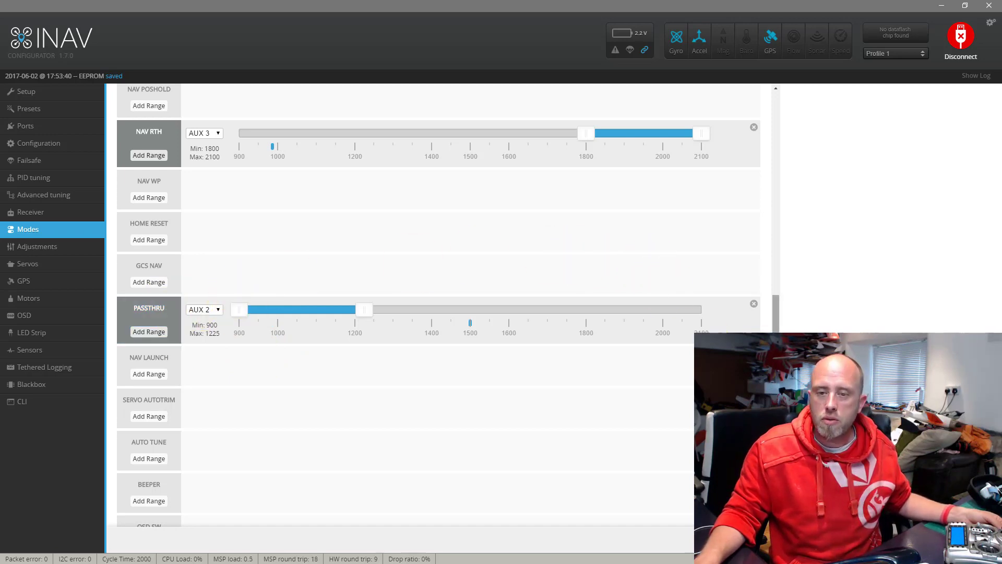
drag(775, 365, 765, 188)
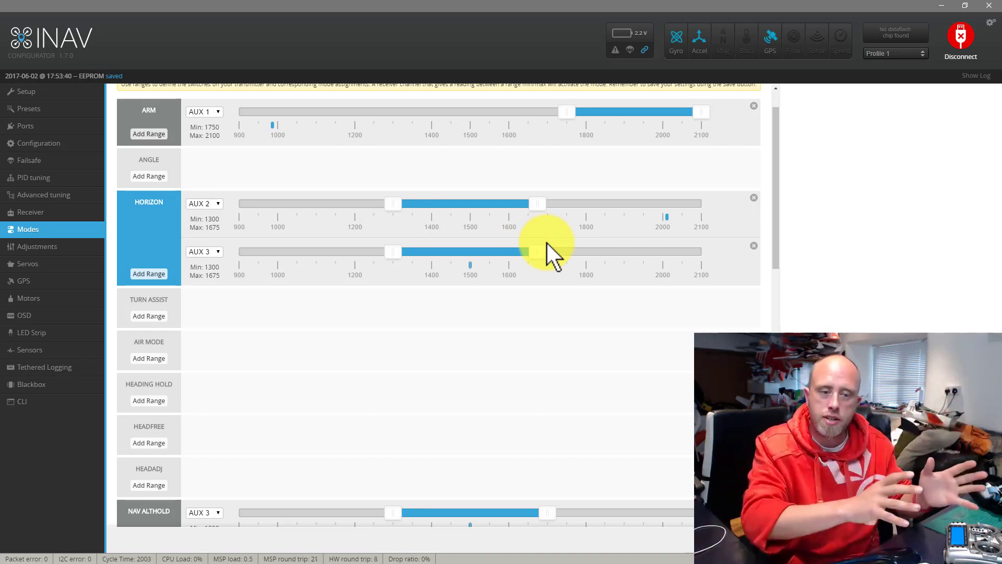
scroll(660, 368, down, 2)
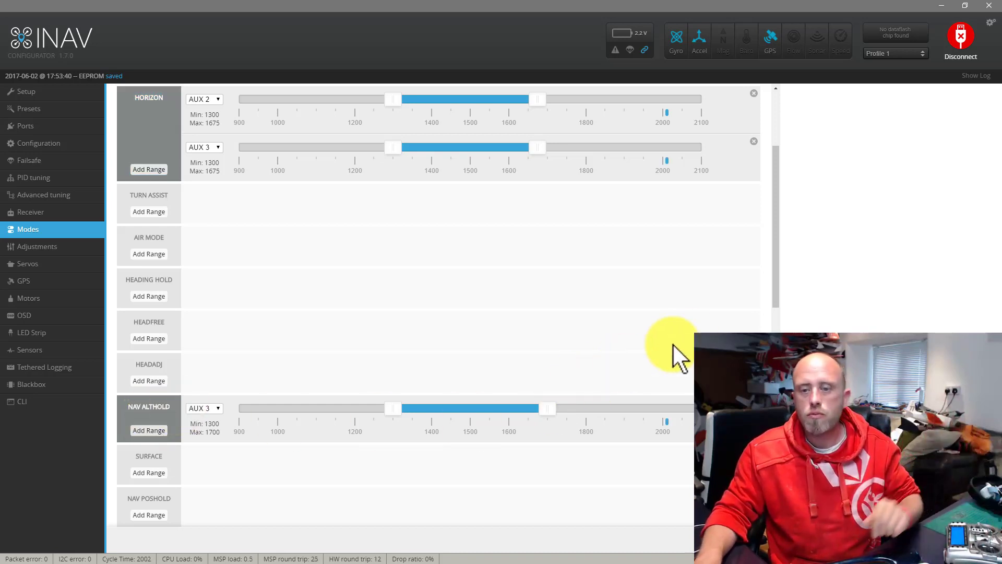
drag(775, 267, 774, 359)
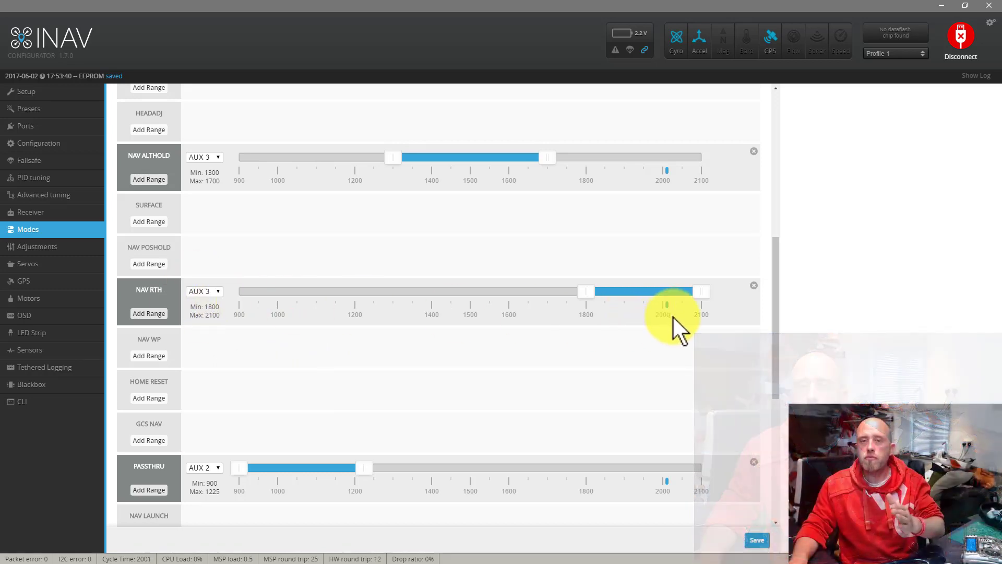
scroll(677, 319, down, 1)
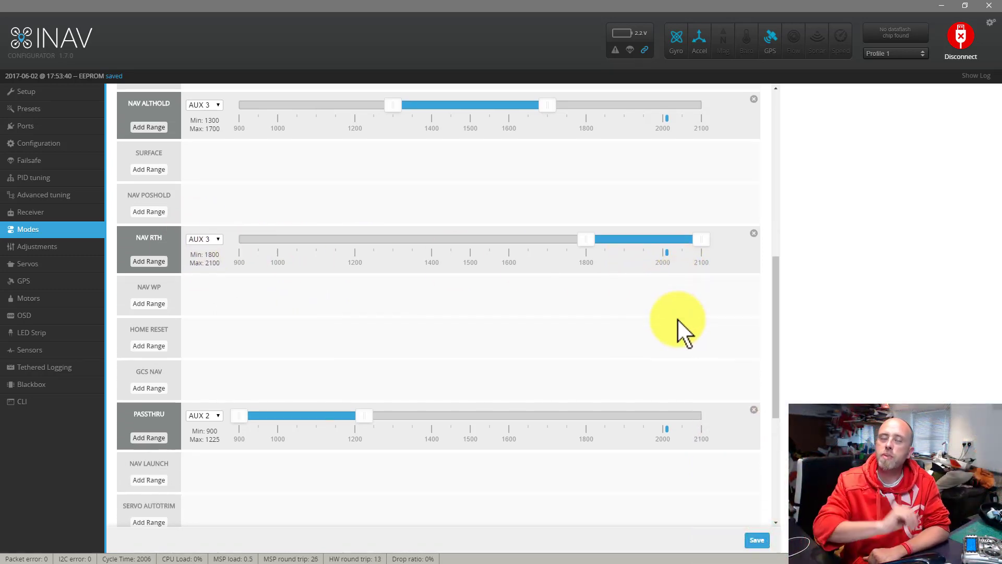
click(757, 539)
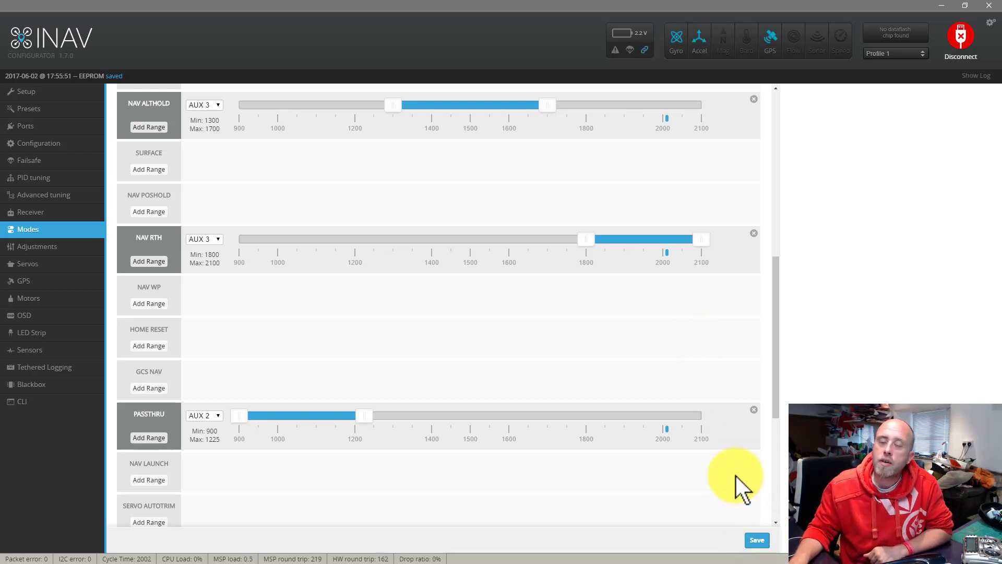
scroll(765, 208, up, 10)
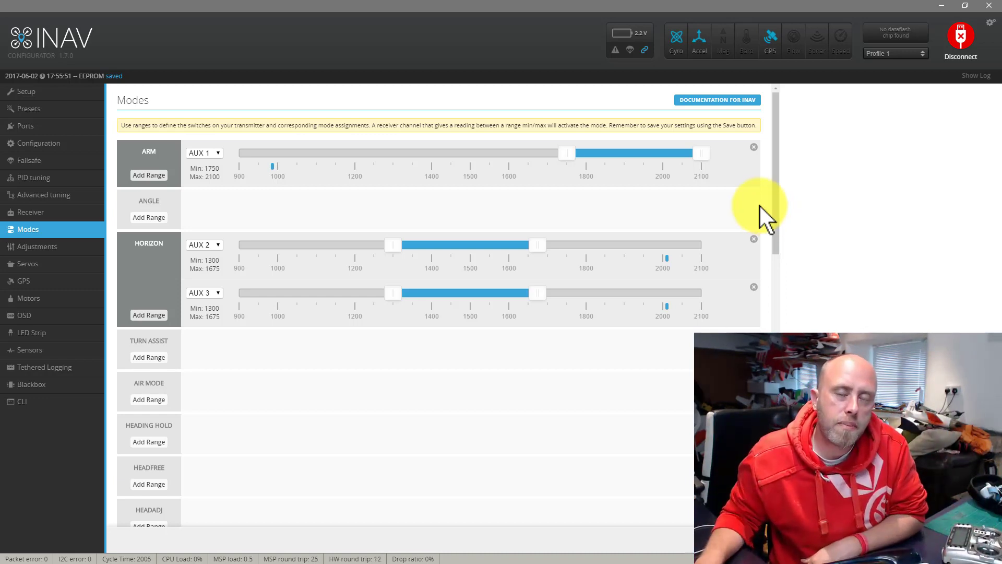
On the OSD page, enable the Flymode element and reposition its STAB text in the preview
click(26, 315)
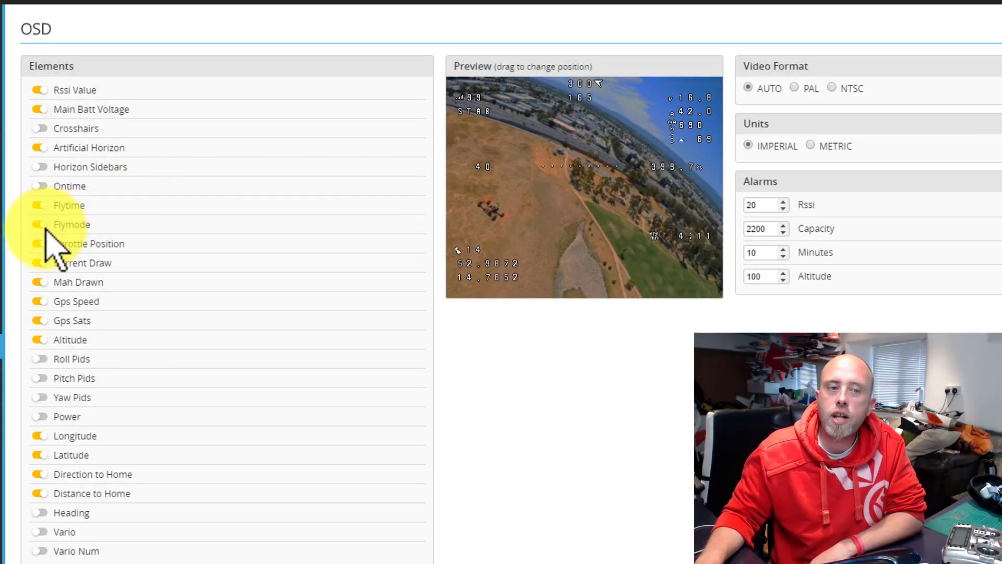
click(42, 226)
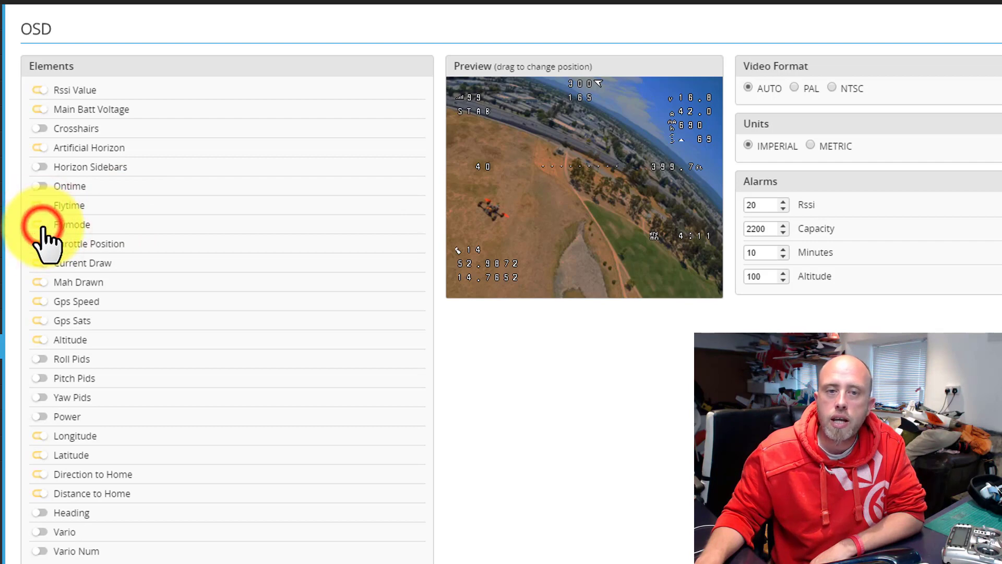
click(482, 115)
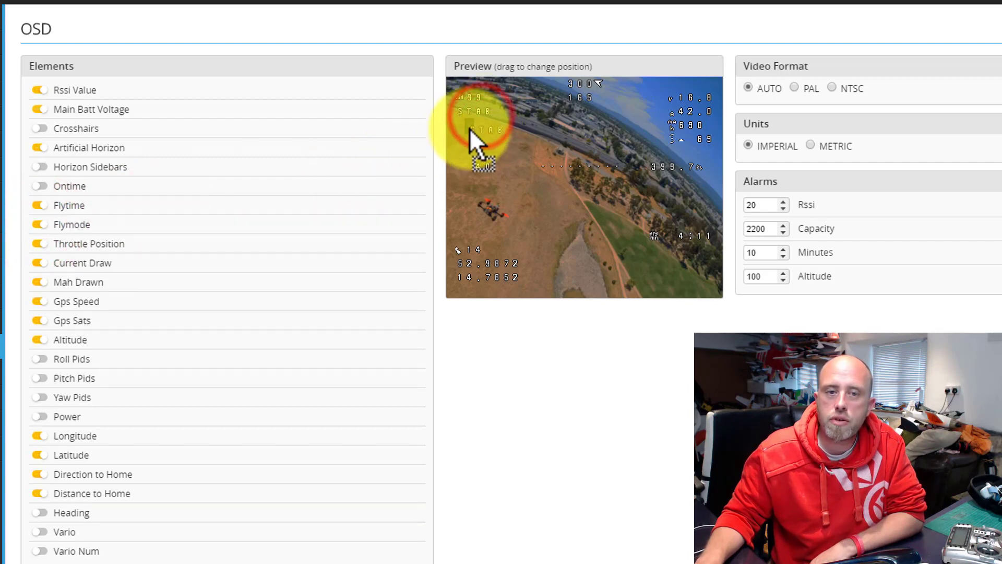